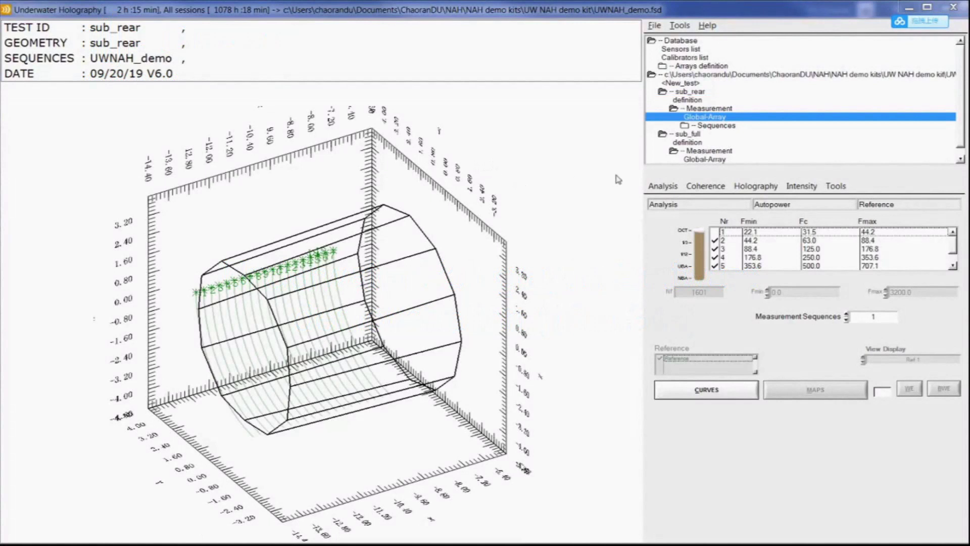
- Plot the reference autopower curve of the sub_rear Global-Array as a narrow-band (NBA) spectrum
left_click(662, 187)
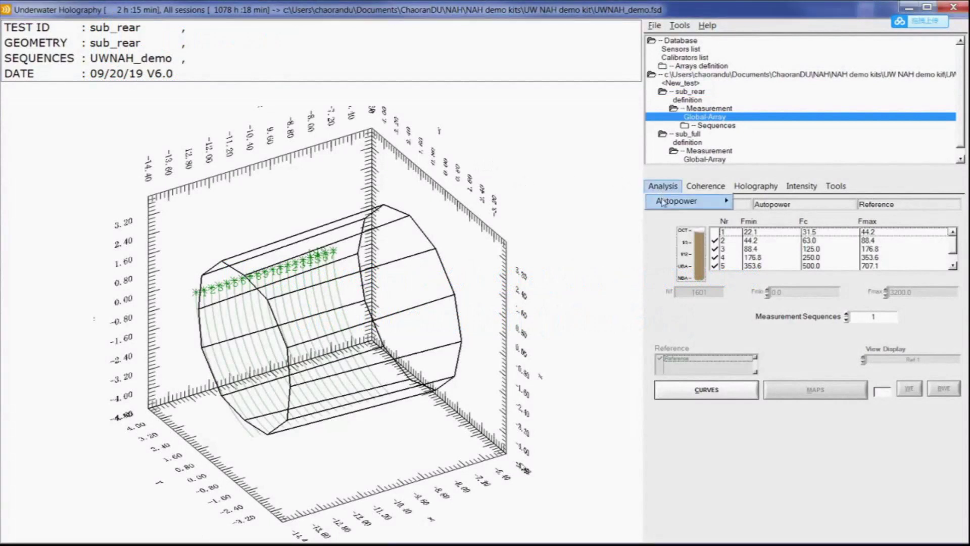
mouse_move(664, 204)
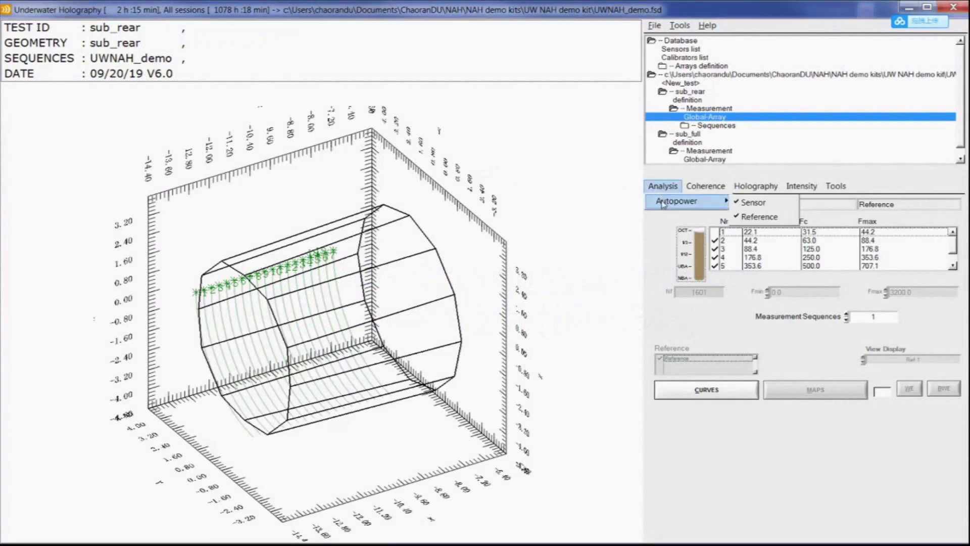
left_click(758, 217)
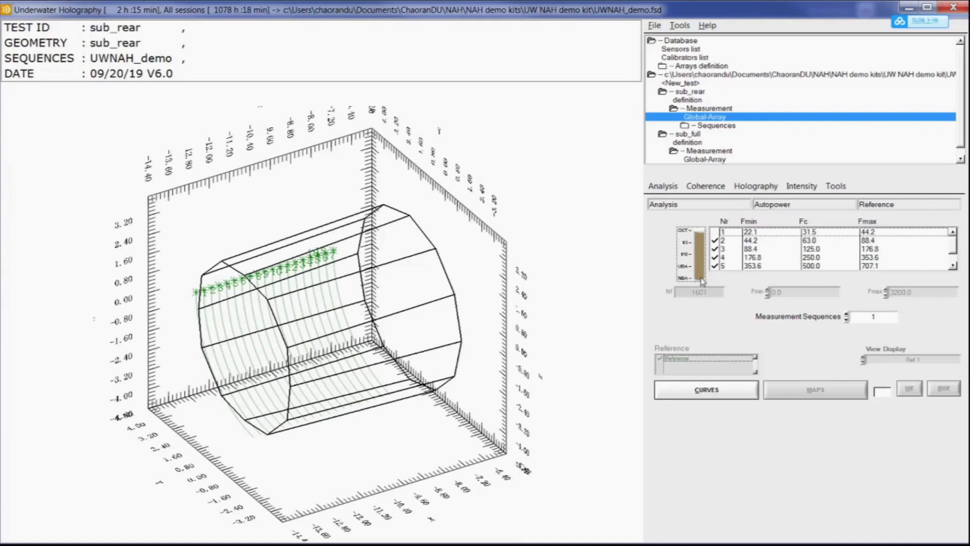
left_click(701, 279)
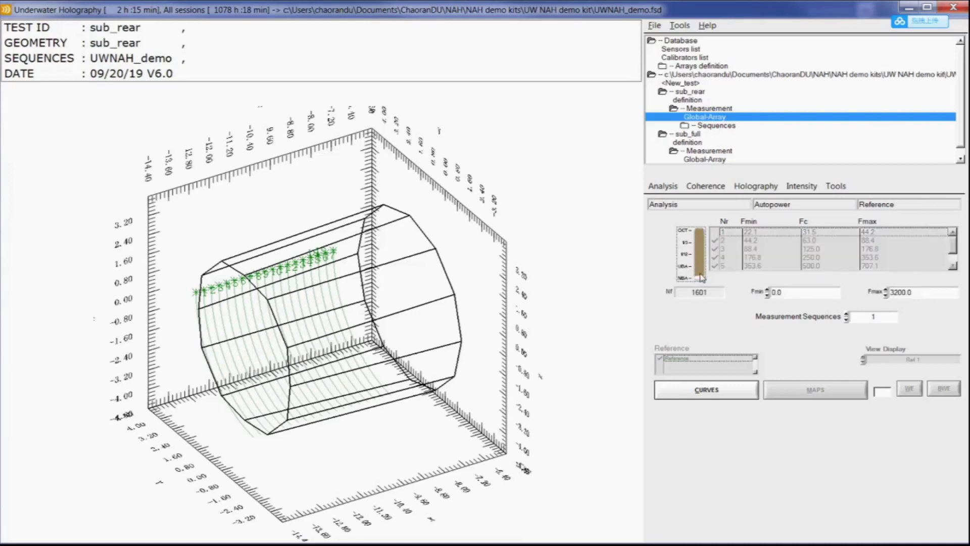
left_click(710, 396)
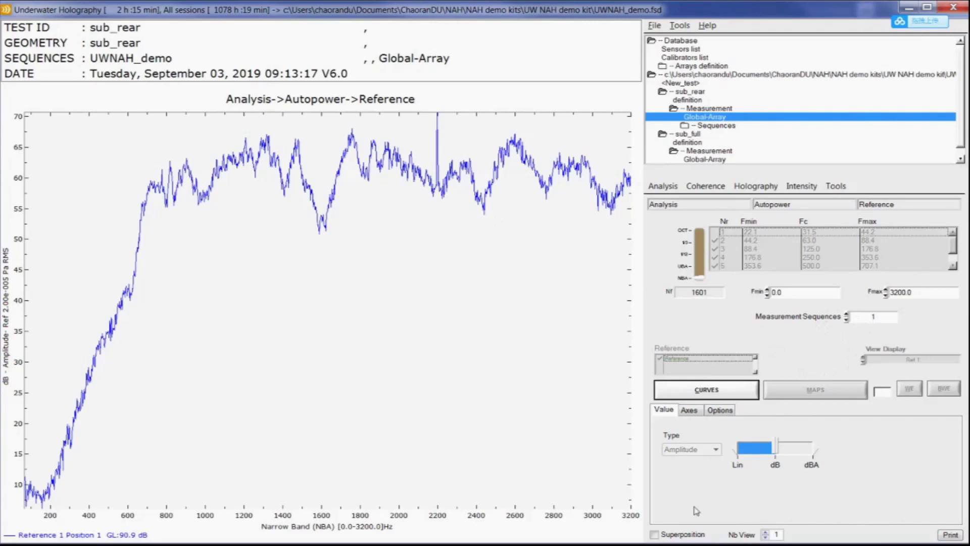
- Enable superposition and overlay the reference autopower curves of the measurement sequences up to sequence 19
left_click(655, 534)
left_click(846, 314)
left_click(846, 313)
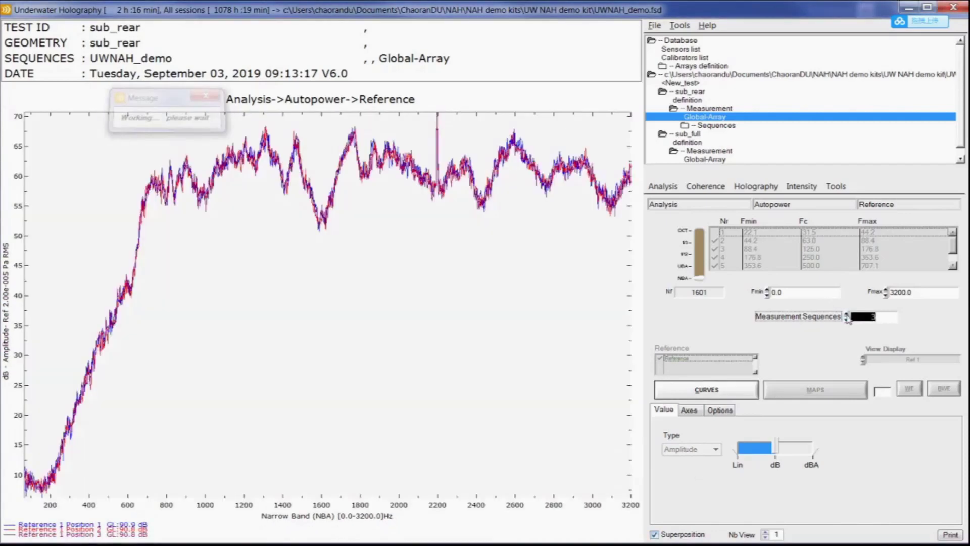
left_click(846, 313)
left_click(846, 314)
left_click(846, 314)
left_click(847, 314)
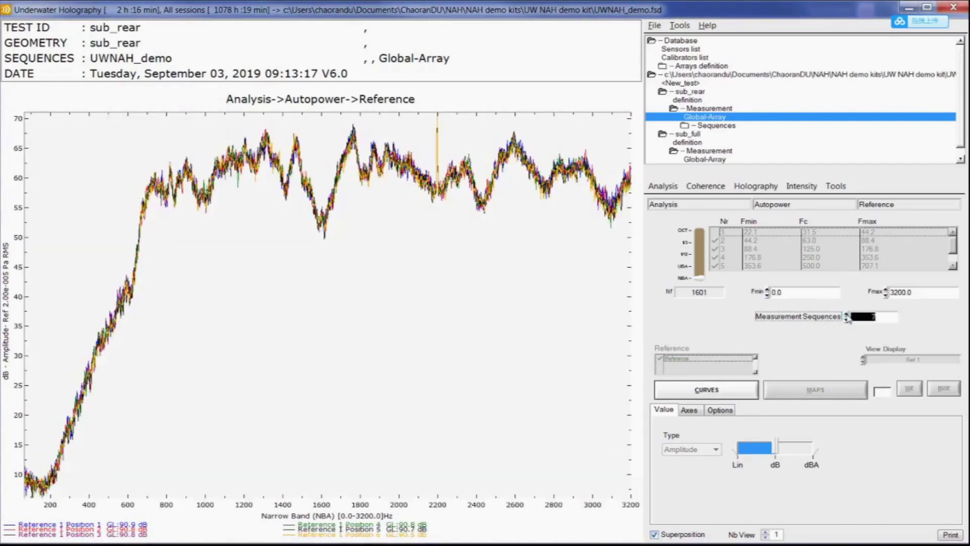
left_click(846, 315)
left_click(846, 314)
left_click(846, 314)
left_click(846, 314)
left_click(847, 314)
left_click(847, 314)
left_click(847, 314)
left_click(847, 315)
left_click(846, 314)
left_click(846, 313)
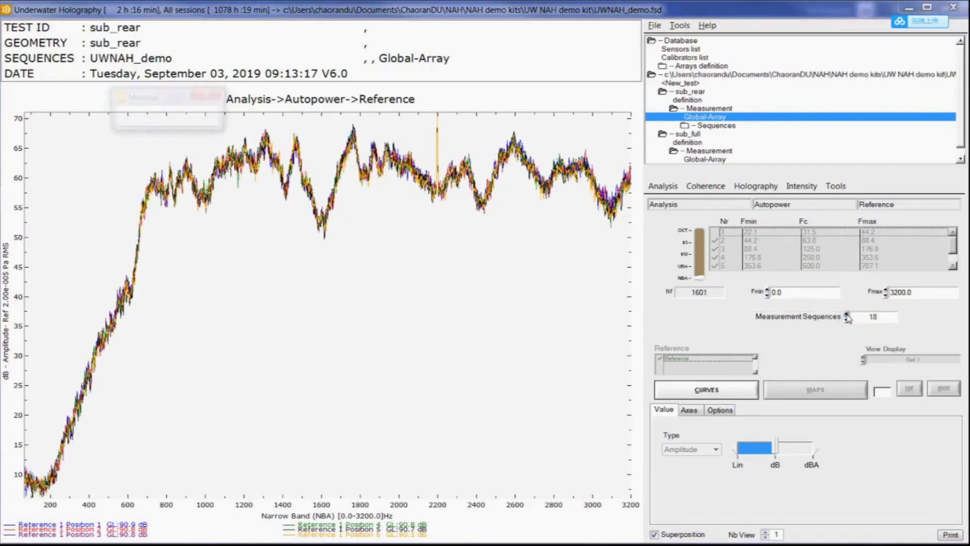
left_click(846, 314)
left_click(846, 313)
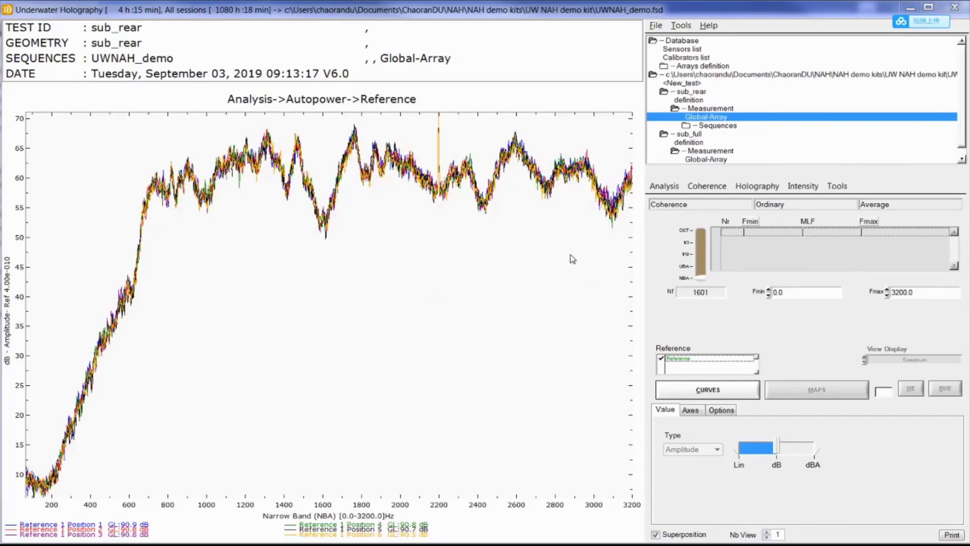
- Split the display into 2 views and plot the average ordinary coherence curve in the empty one
left_click(767, 531)
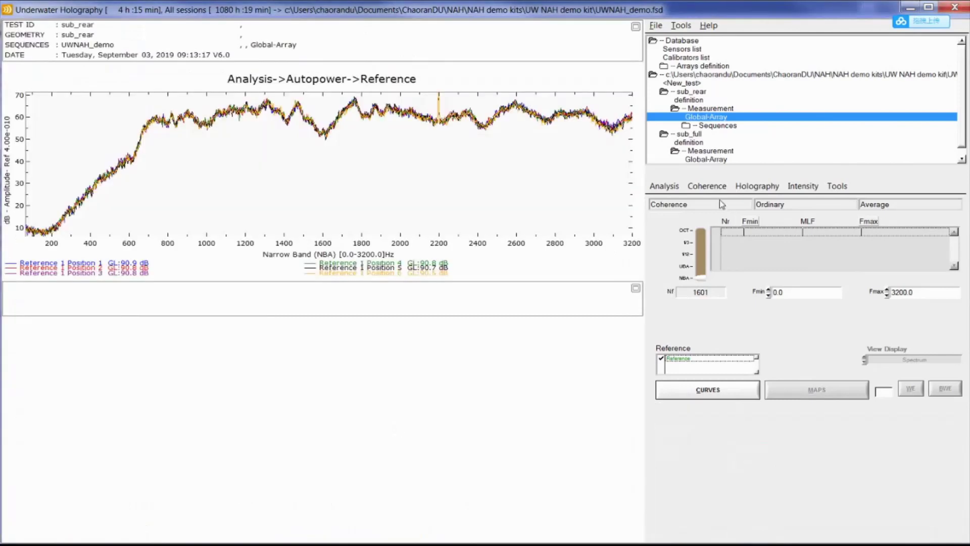
left_click(709, 187)
mouse_move(713, 203)
left_click(788, 201)
left_click(698, 391)
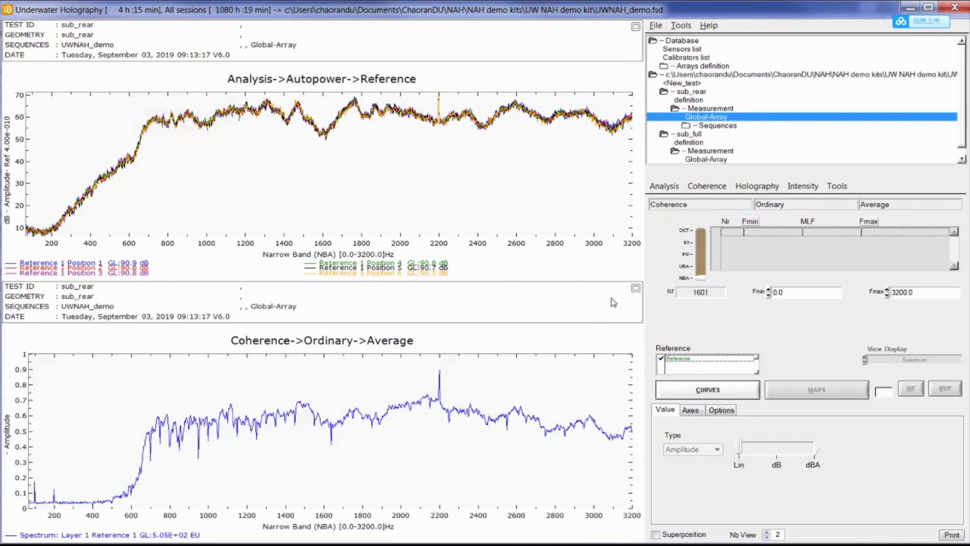
- Enlarge the coherence plot, read its highest peak near 2200 Hz with the single cursor, and restore the two-view layout
left_click(635, 288)
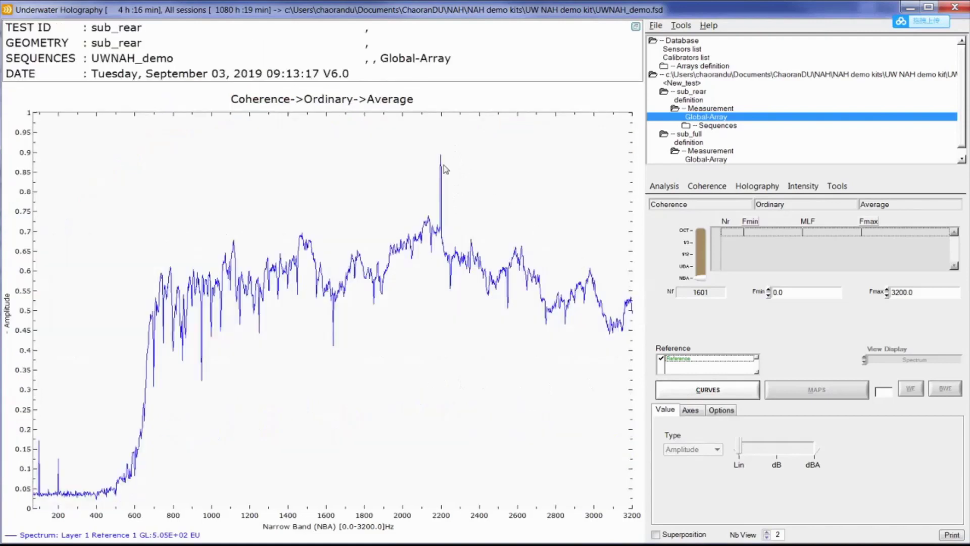
left_click(712, 409)
left_click(701, 430)
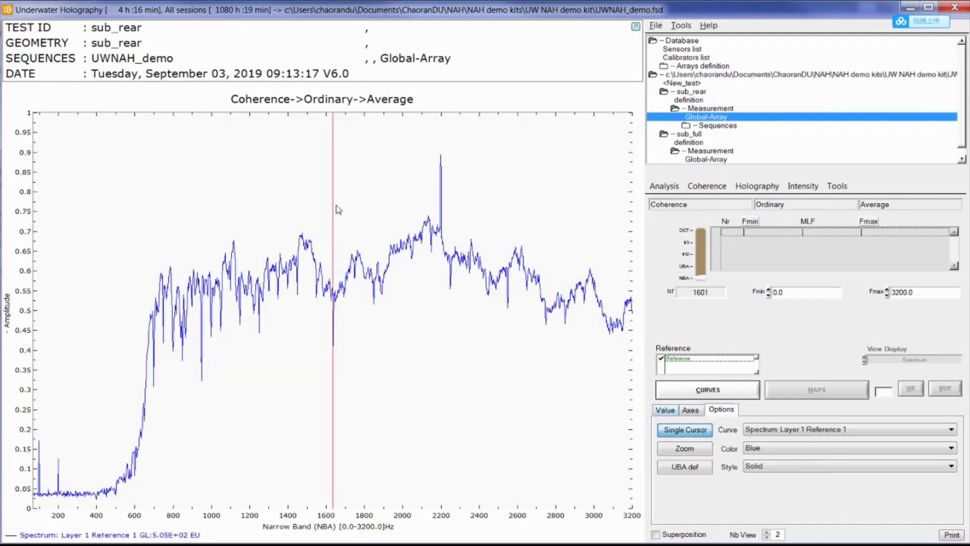
left_click_drag(332, 163, 441, 161)
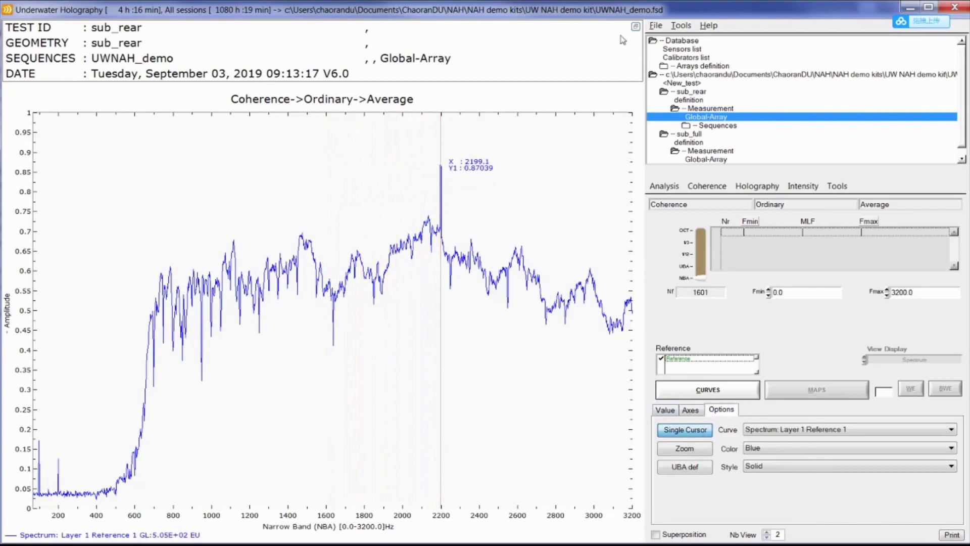
left_click(636, 28)
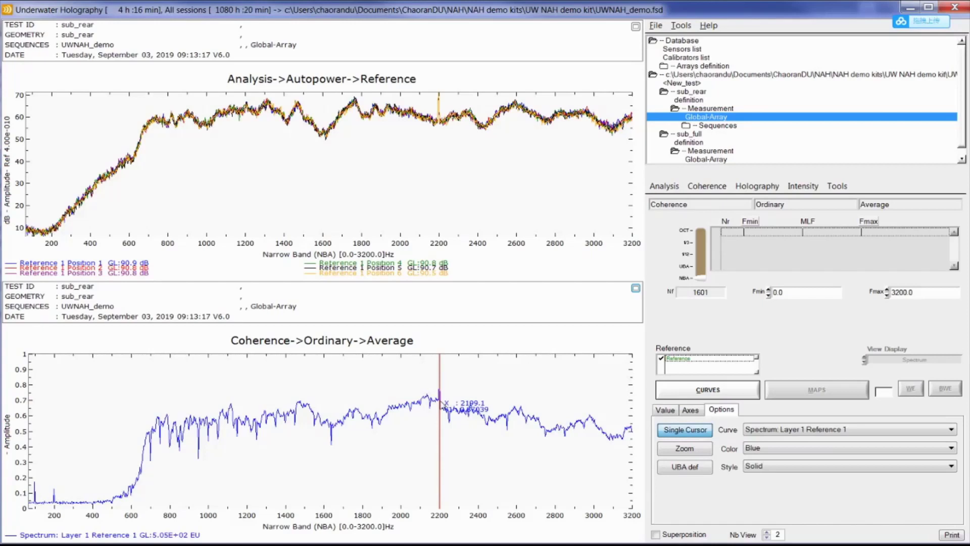
- Define a user band (UBA) on the enlarged coherence plot from about 602 Hz to about 2503 Hz
left_click(677, 467)
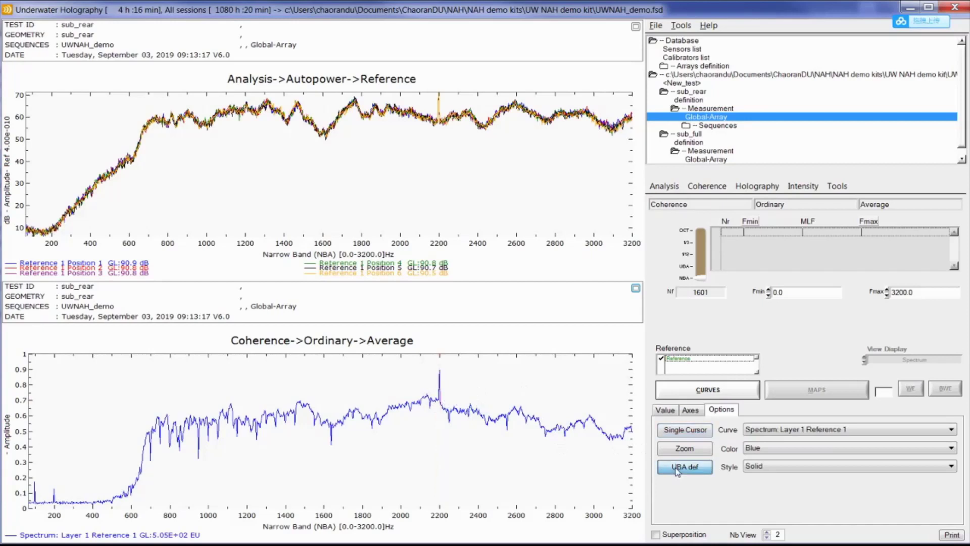
left_click(636, 288)
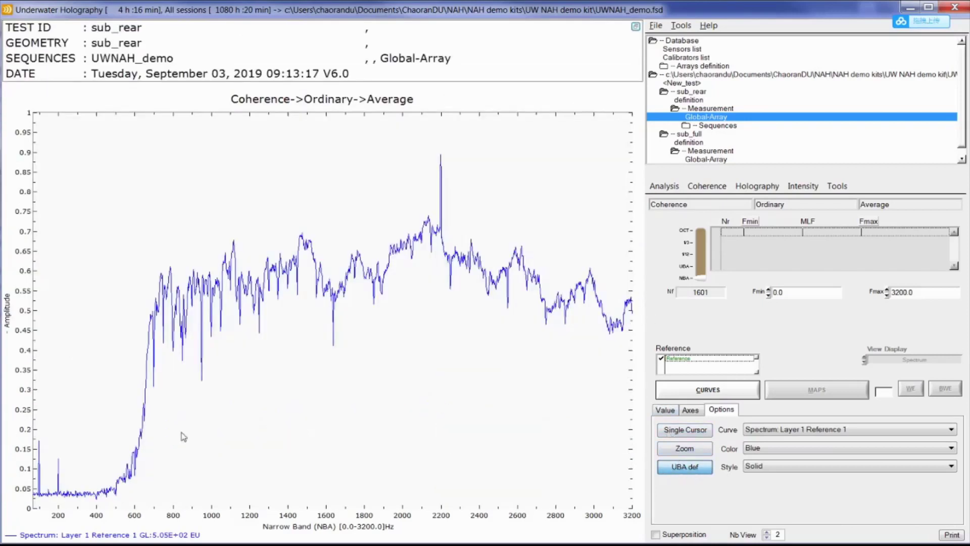
left_click_drag(134, 506, 500, 506)
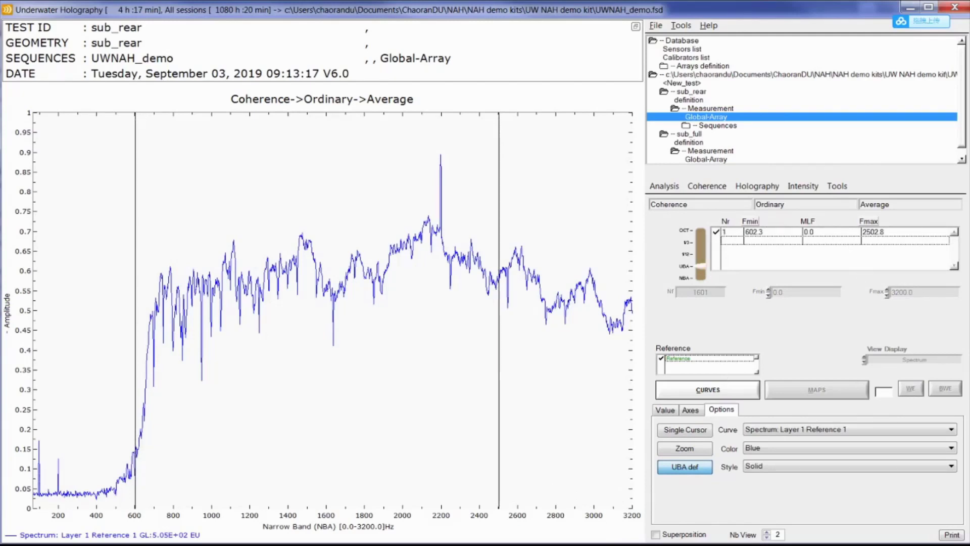
- Set the Fmax of user band 1 to 2500 Hz
left_click(884, 233)
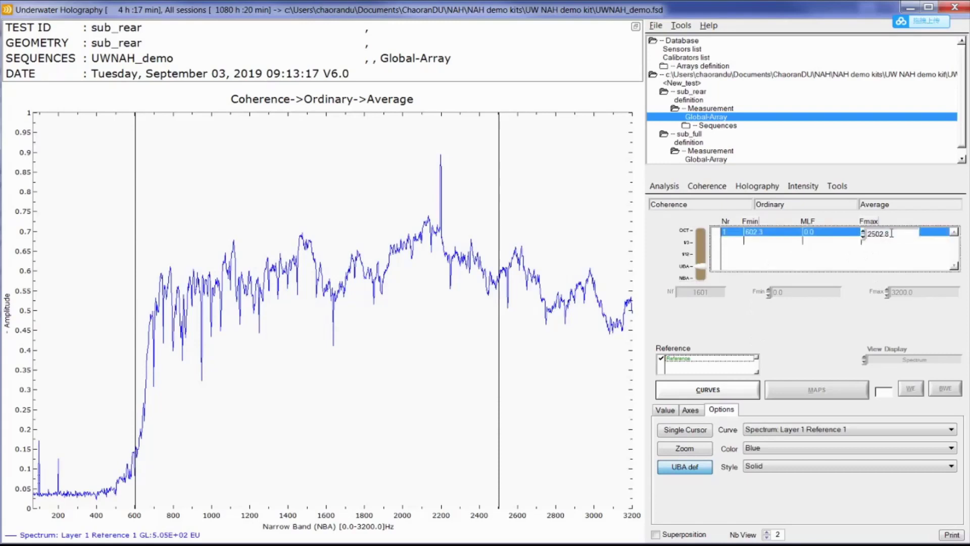
double_click(892, 233)
type("250")
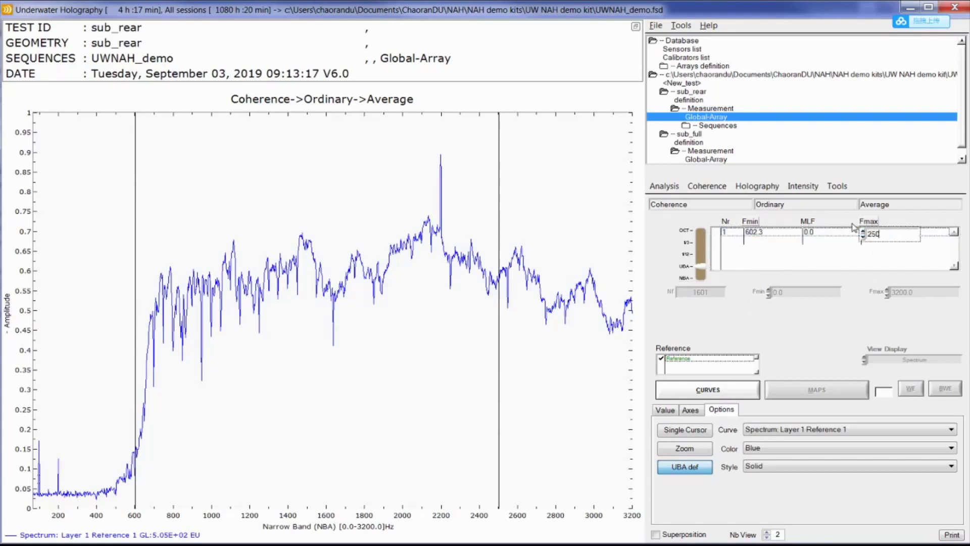
type("0")
left_click(854, 249)
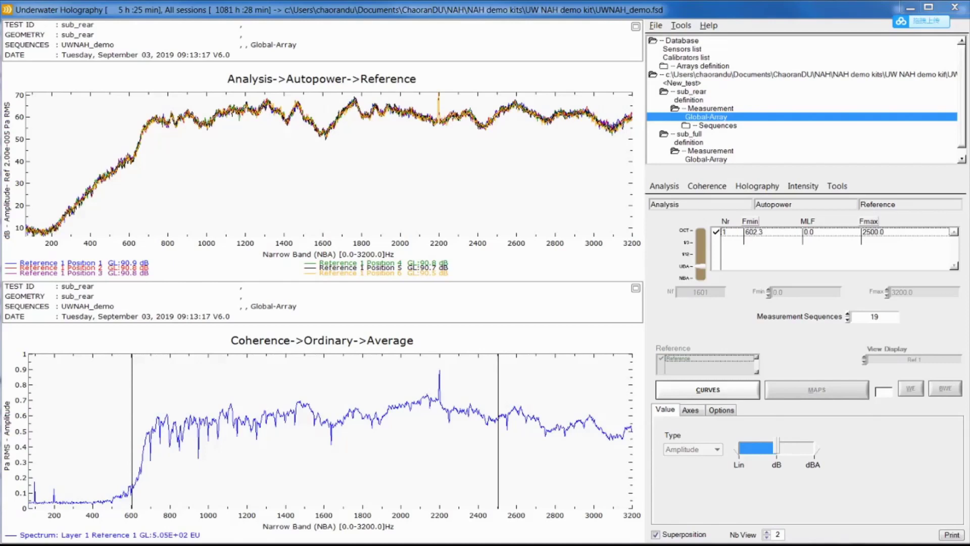
- Split the display into 4 views and map the near-field holography pressure for the user band
left_click(767, 531)
left_click(766, 532)
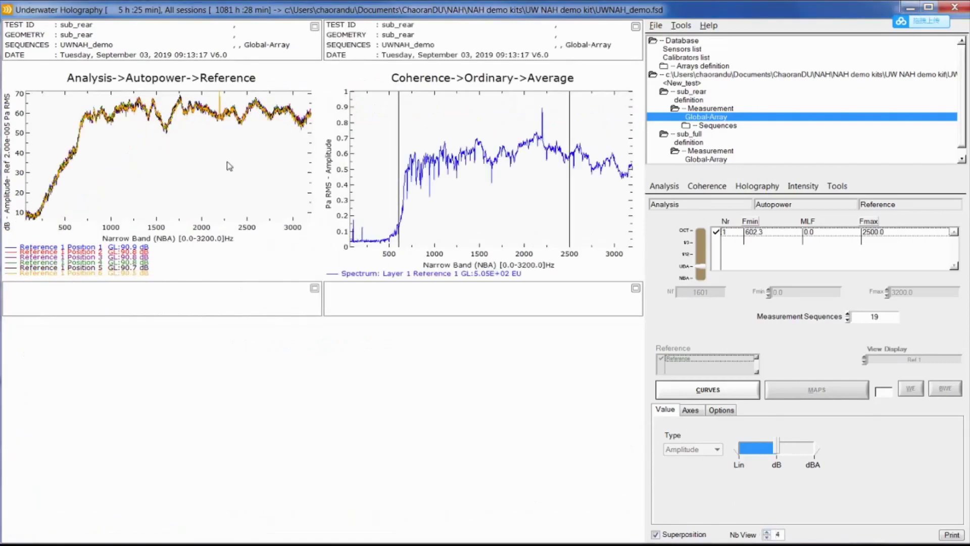
left_click(758, 186)
mouse_move(767, 201)
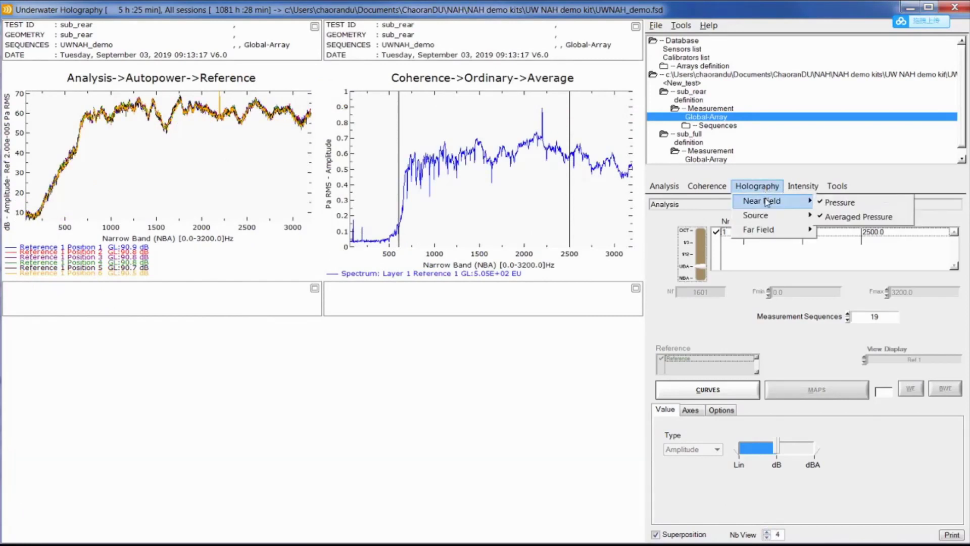
left_click(853, 202)
left_click(812, 396)
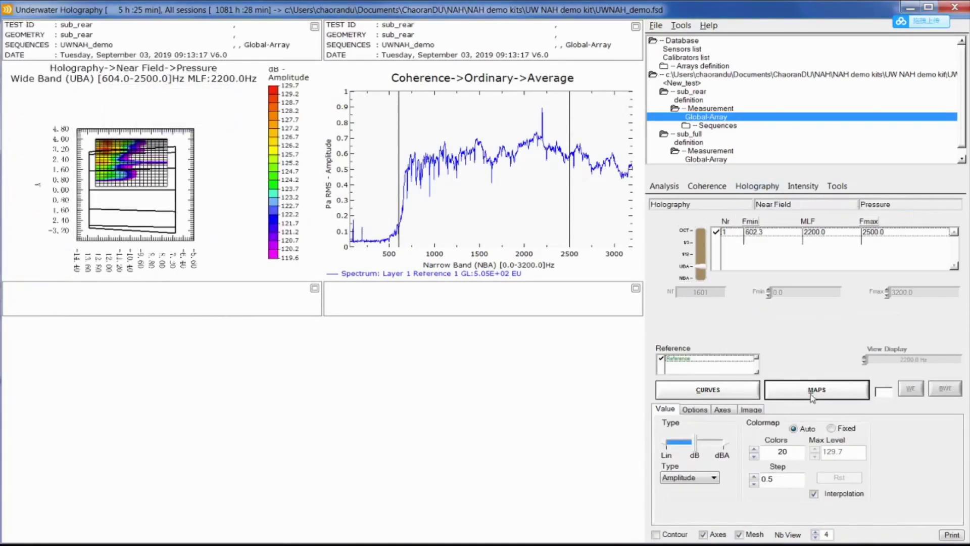
- Enlarge the near-field pressure map, hide its axes, orient the hull in a close 3D view, and restore the multi-view layout
left_click(315, 26)
left_click(703, 534)
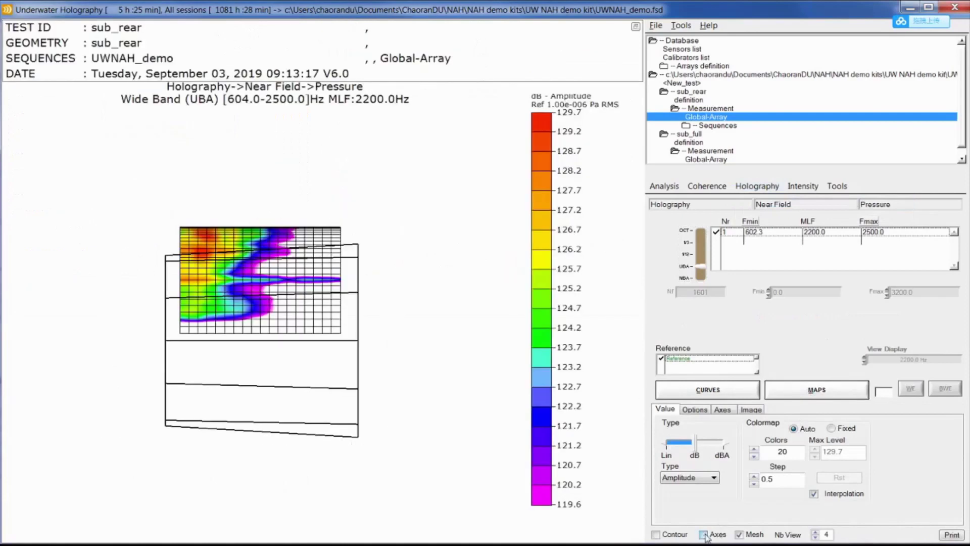
mouse_move(418, 276)
left_mouse_down()
mouse_move(427, 252)
mouse_move(413, 276)
left_mouse_up()
scroll(413, 275, "up", 8)
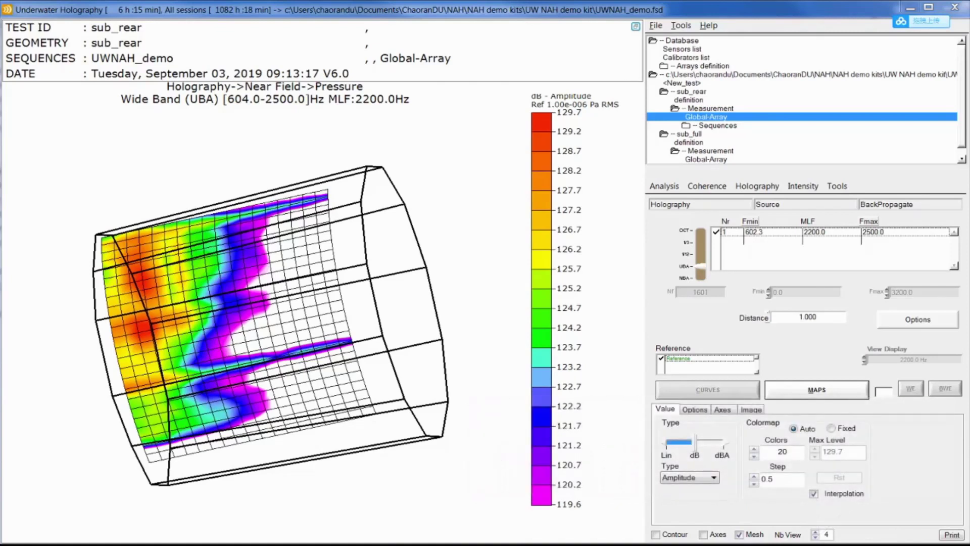
left_click(636, 26)
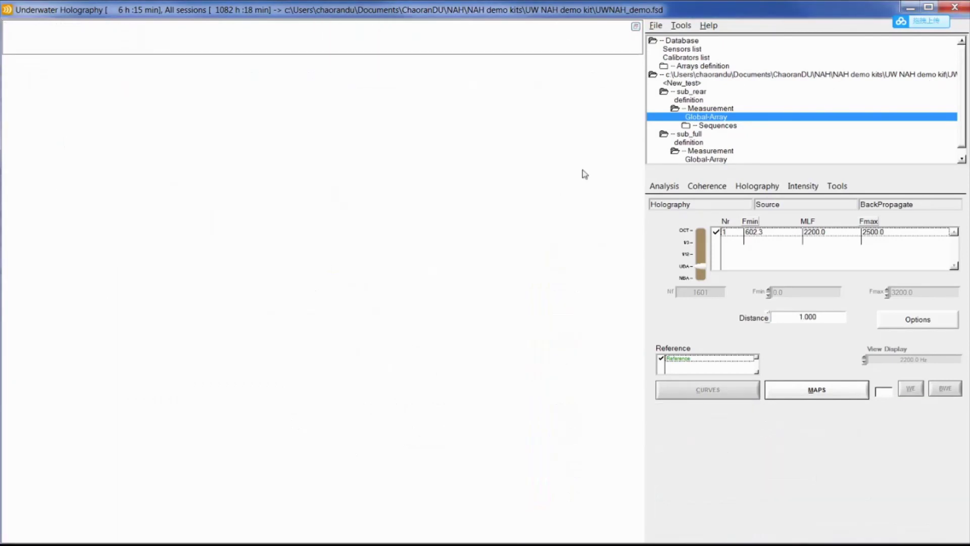
- Compute the source BackPropagate holography map in the empty view with a distance of 0.8 m
left_click(761, 188)
mouse_move(771, 217)
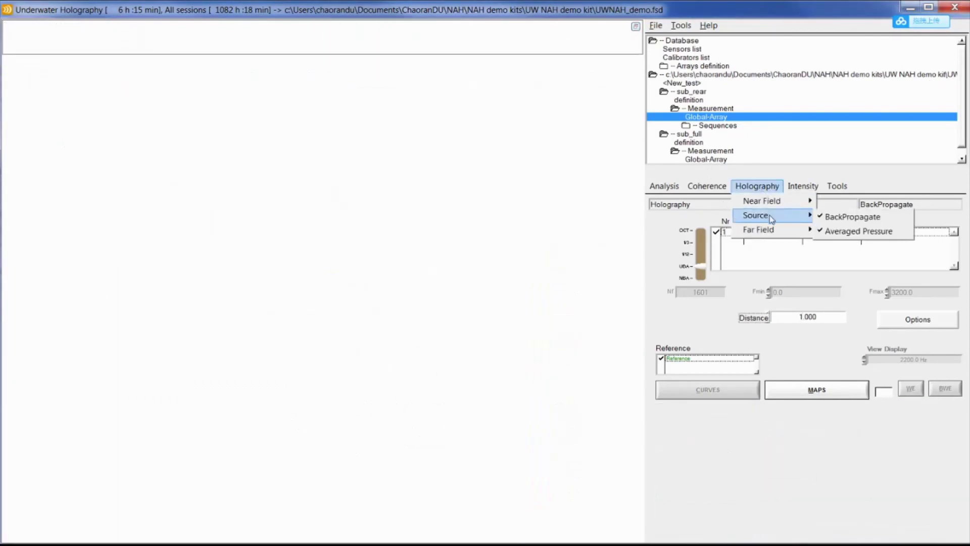
left_click(852, 216)
left_click_drag(824, 317, 775, 318)
type("0.8")
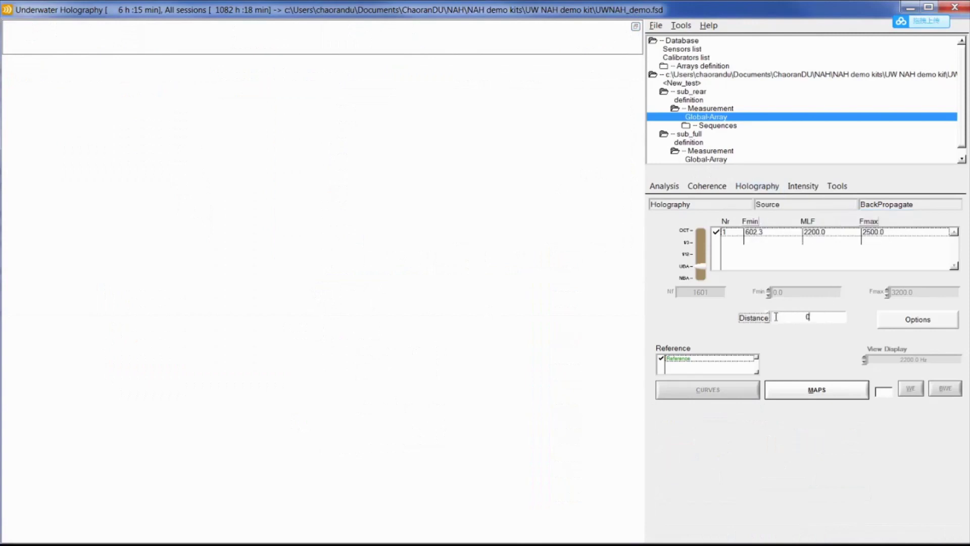
left_click(786, 394)
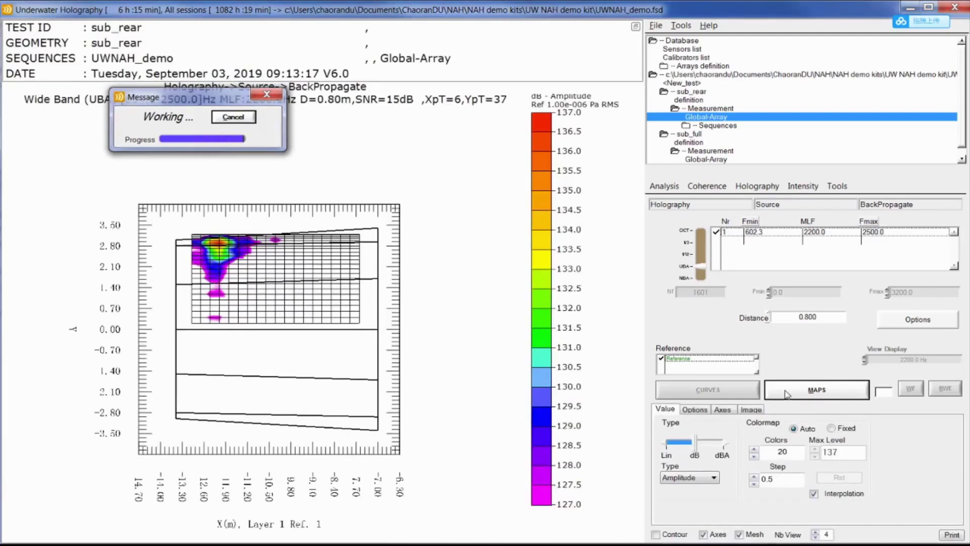
- Hide the axes of the back-propagated source map, orient it in a close 3D view, and return to the four-view layout
left_click(703, 534)
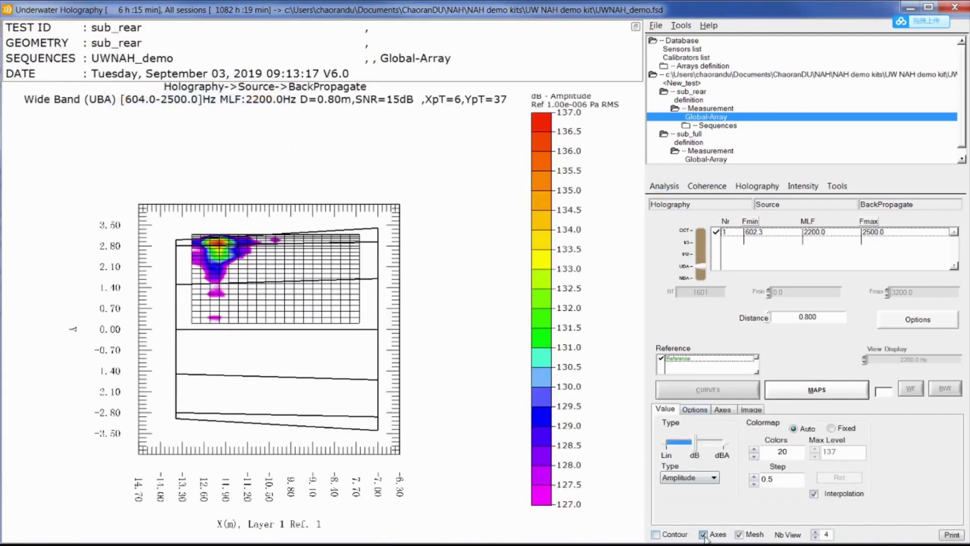
left_click_drag(479, 385, 438, 346)
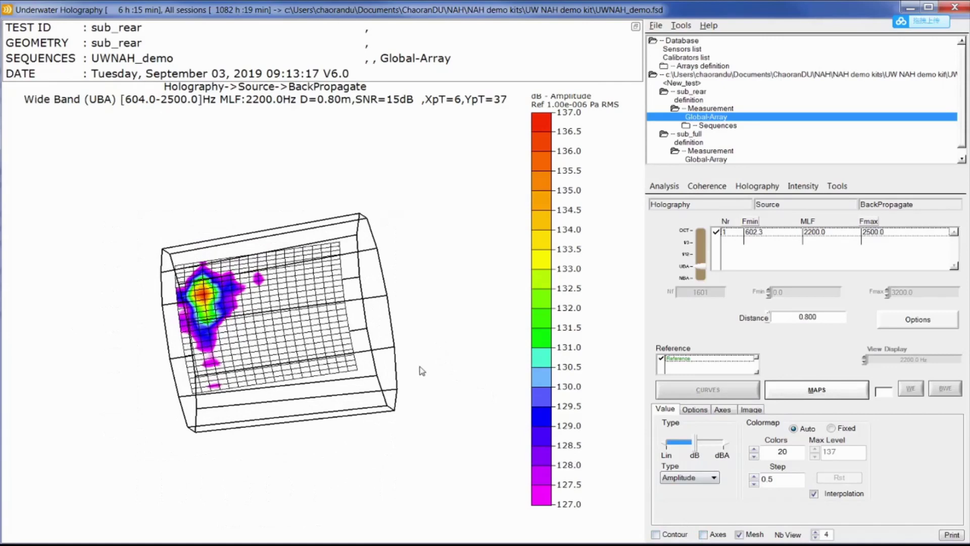
scroll(423, 368, "up", 3)
scroll(421, 371, "up", 3)
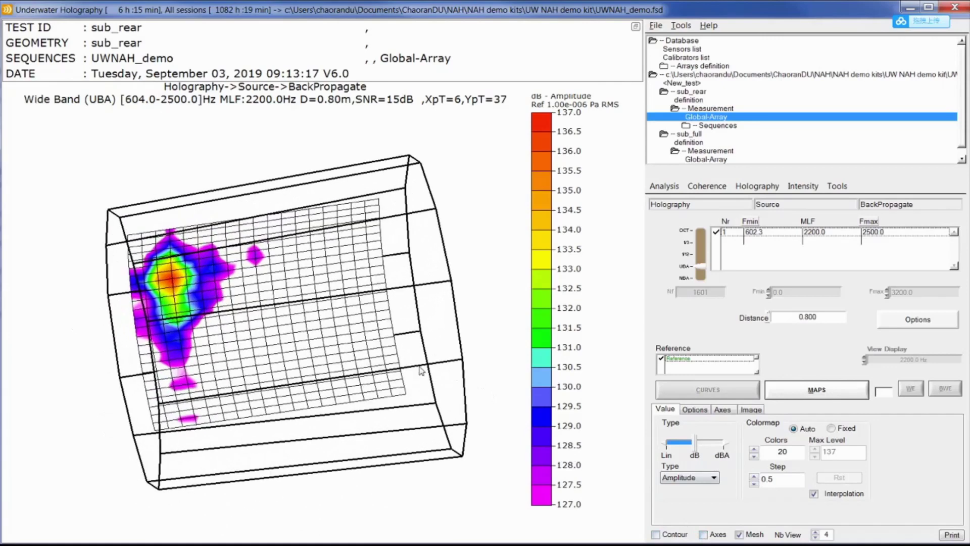
scroll(421, 371, "up", 2)
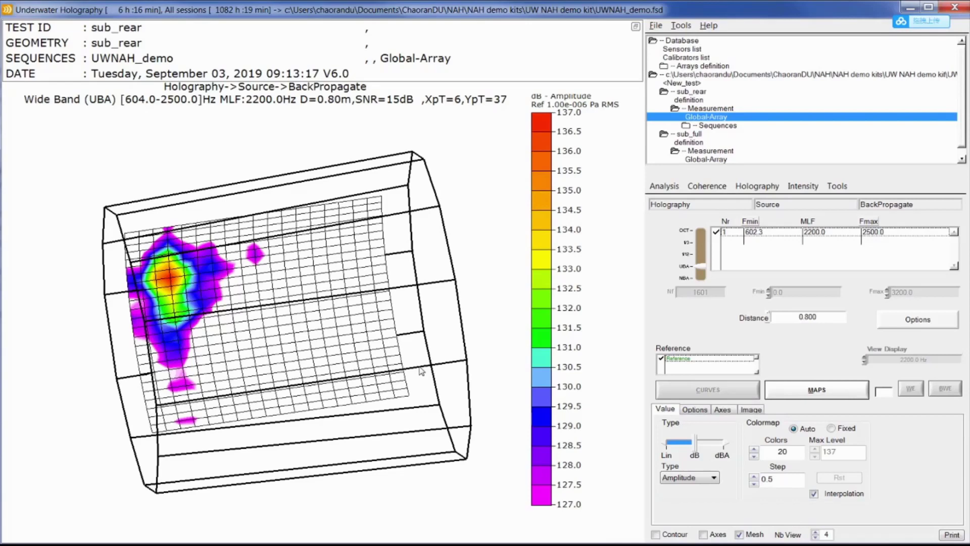
left_click(636, 27)
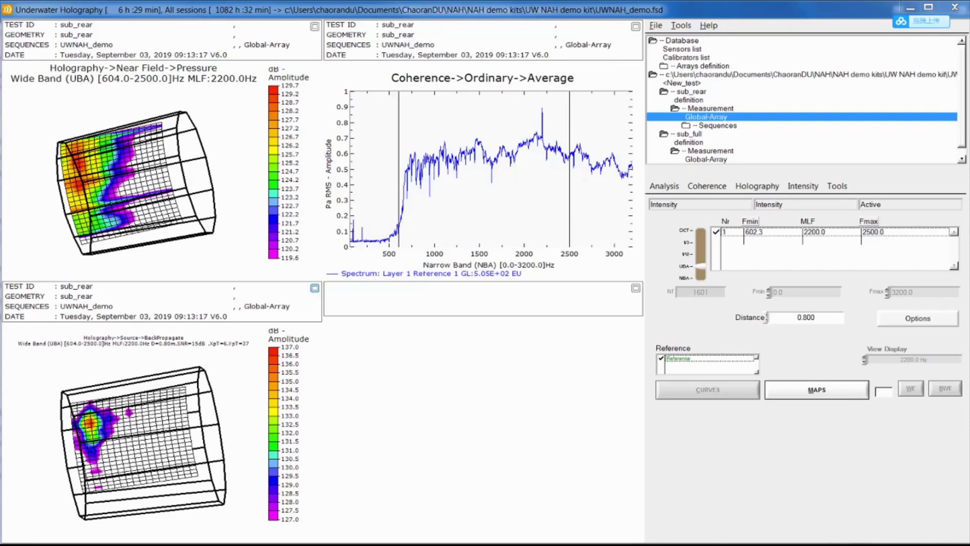
- Enlarge the empty fourth view and compute the Active intensity map for the user band in it
left_click(635, 288)
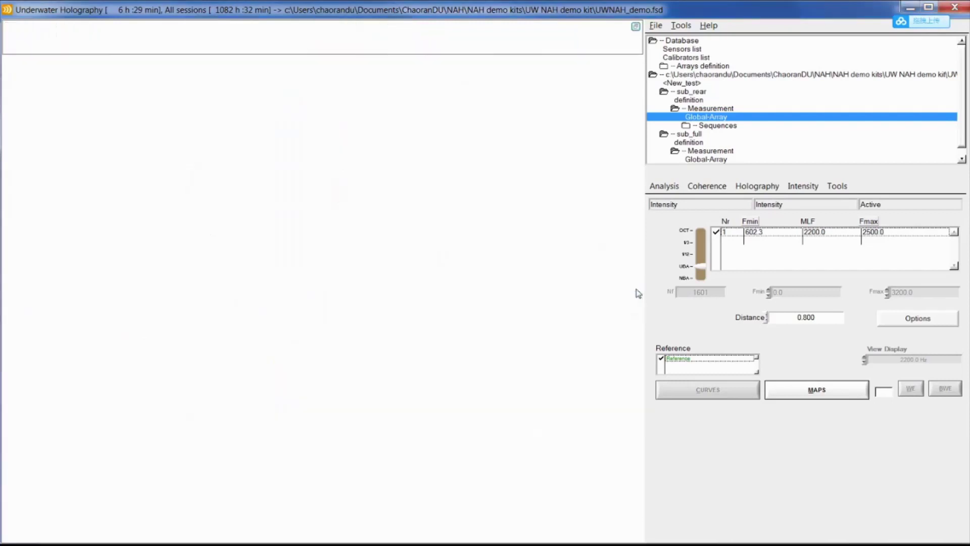
left_click(802, 186)
mouse_move(829, 201)
left_click(882, 204)
left_click(803, 396)
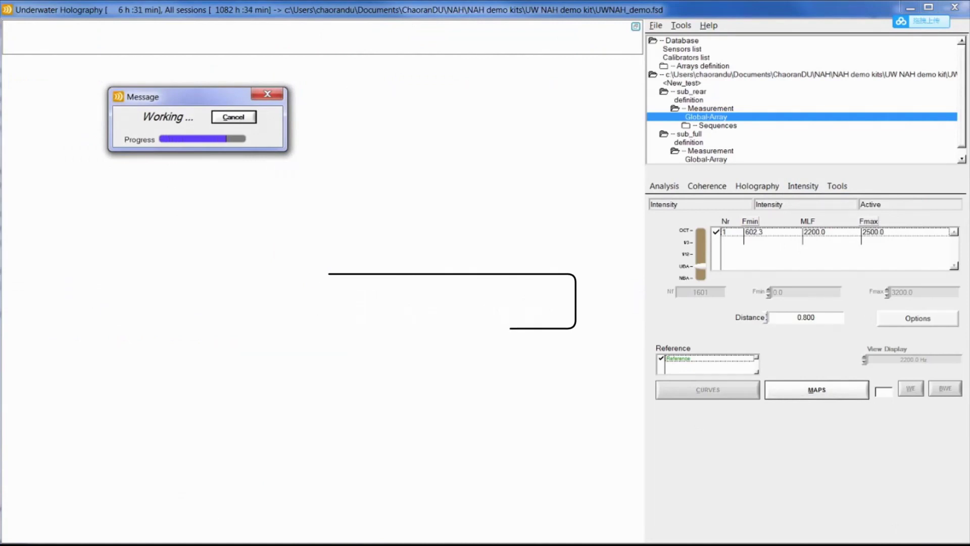
- Hide the axes of the active intensity map, orient the hull in a close 3D view, and return to the four-view layout
left_click(703, 534)
left_click_drag(378, 352, 358, 380)
scroll(359, 380, "up", 5)
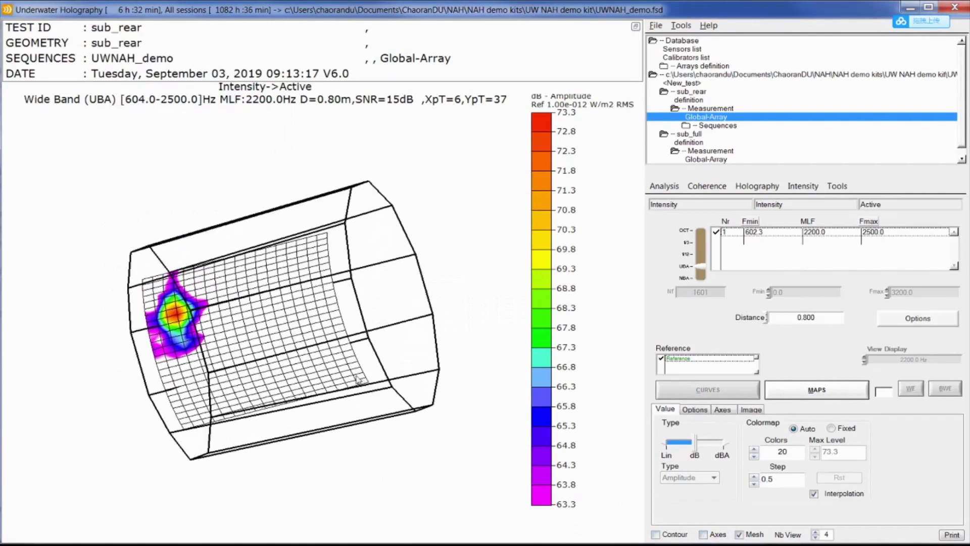
scroll(357, 380, "up", 3)
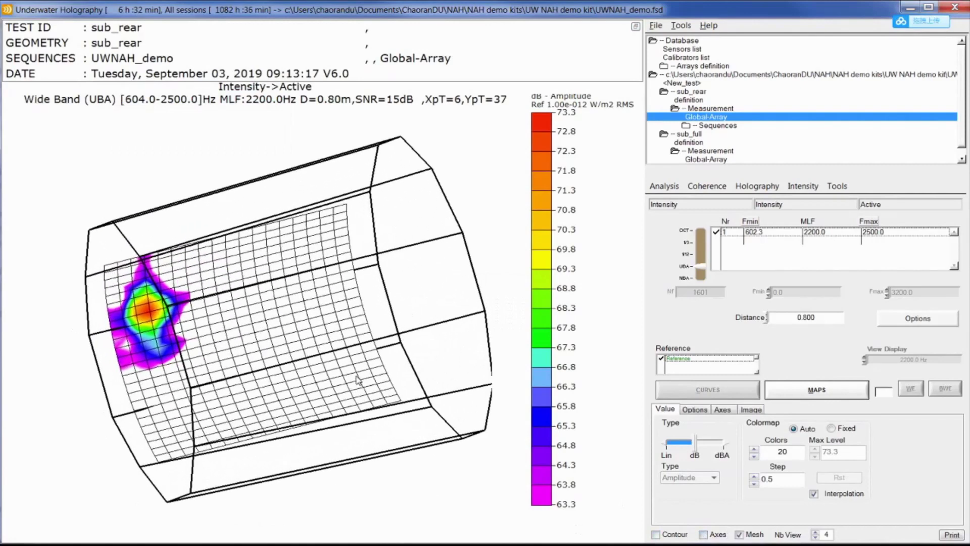
left_click(635, 27)
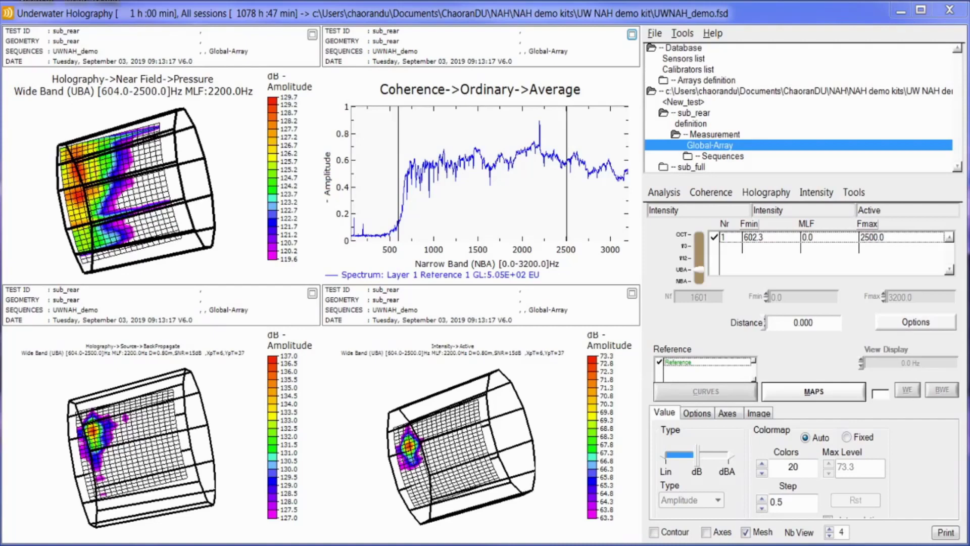
- Add a fifth view and select the narrow-band Intensity Power analysis for it
left_click(829, 529)
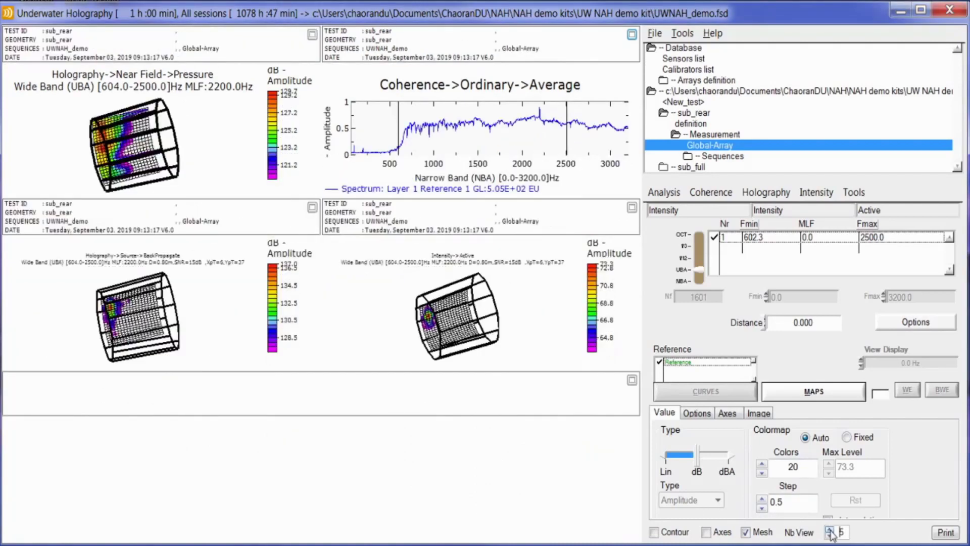
left_click(701, 281)
left_click(816, 192)
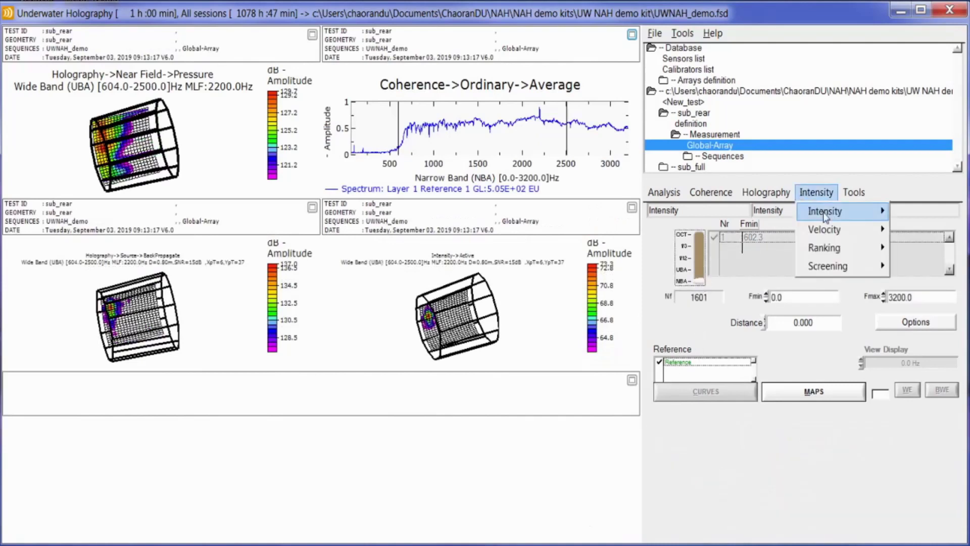
mouse_move(825, 214)
left_click(904, 224)
- Plot the power curve from 600 to 2500 Hz, enlarge it to inspect the spectrum, and restore the multi-view layout
left_click(789, 297)
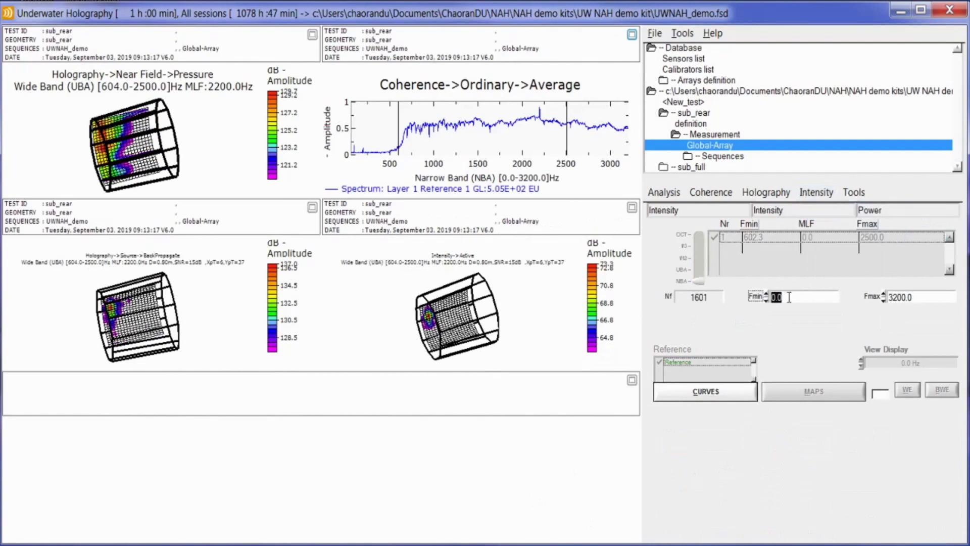
type("600")
key("Tab")
type("2500")
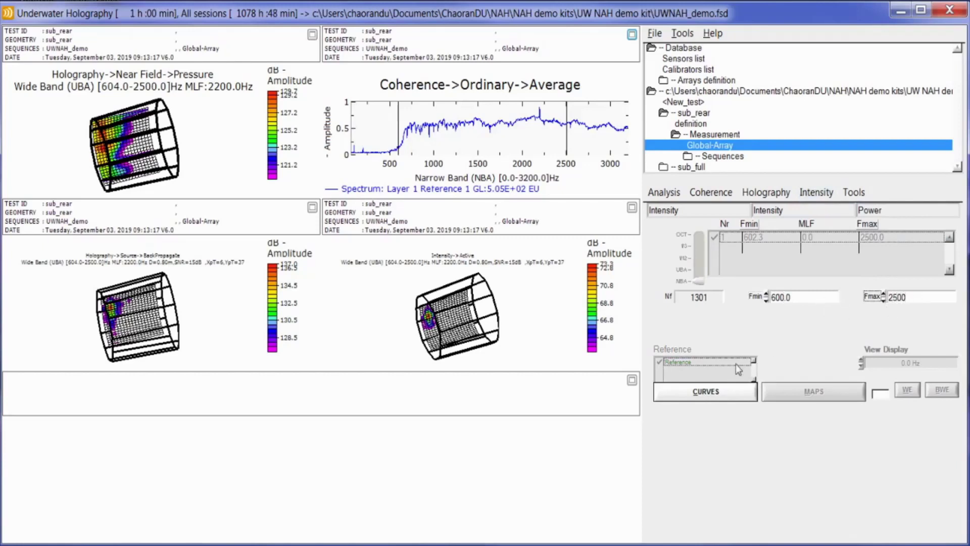
left_click(727, 394)
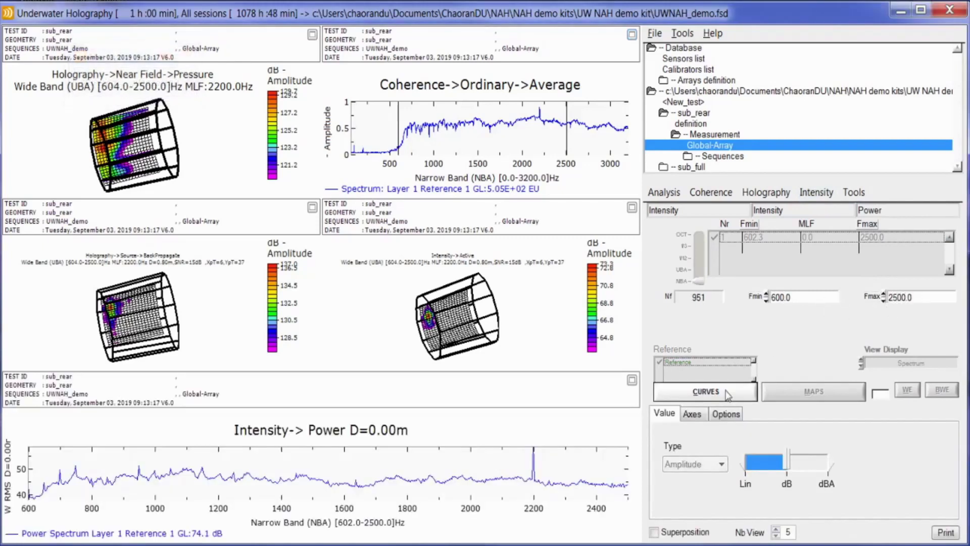
double_click(635, 385)
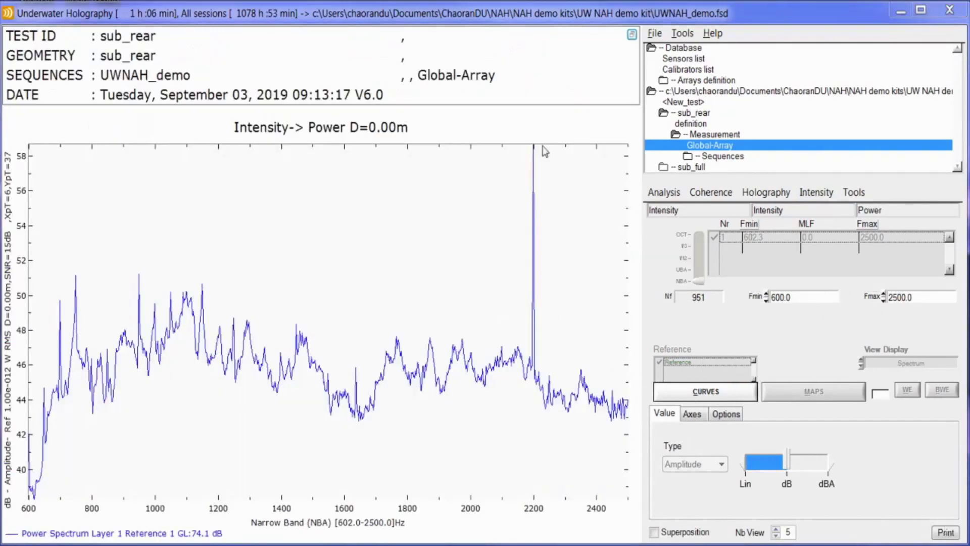
left_click(632, 34)
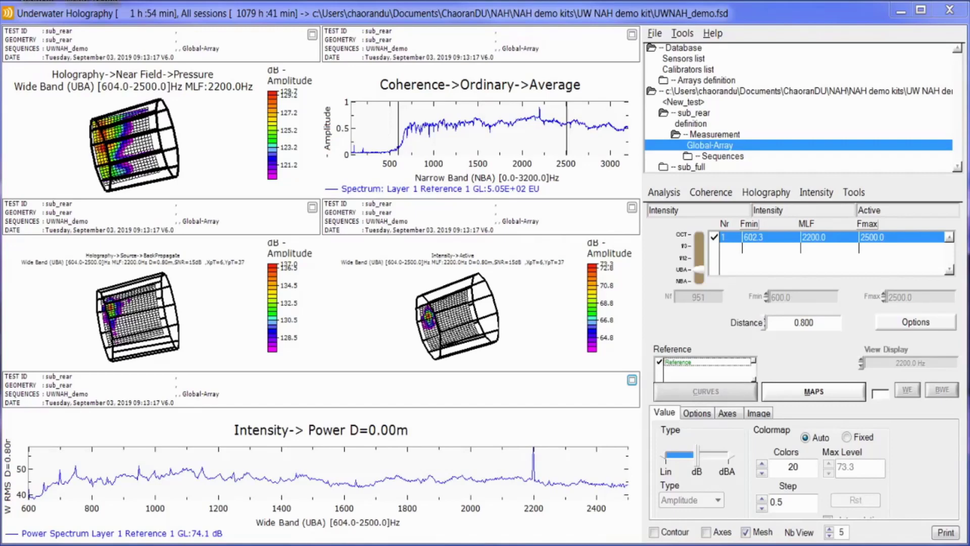
- Enlarge the active intensity map and set its colormap step to 1
left_click(631, 207)
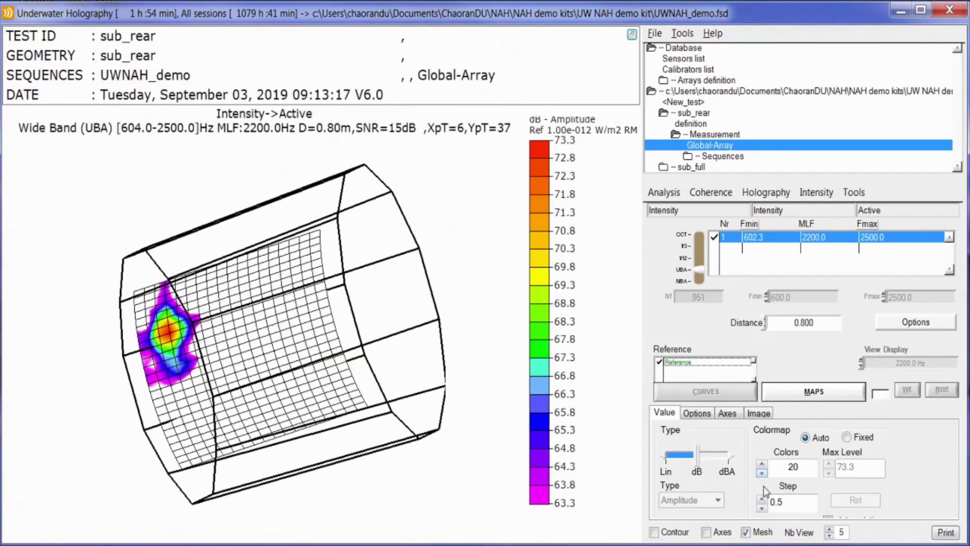
double_click(785, 497)
type("1")
key("Return")
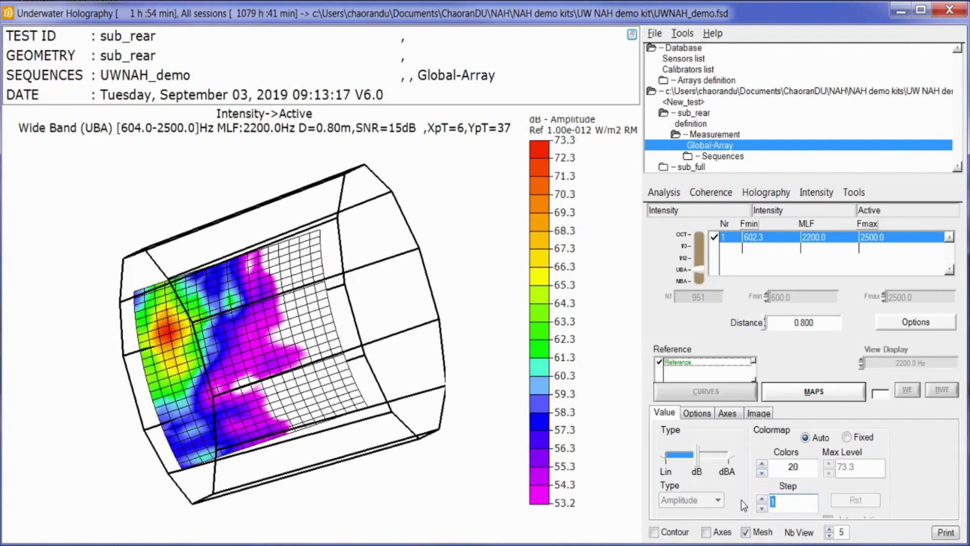
- Load the UWNAH_demo_sub_rear_Screen 1.m and Screen 2.m files into the Source ranking screen list, and return to the multi-view layout
left_click(816, 192)
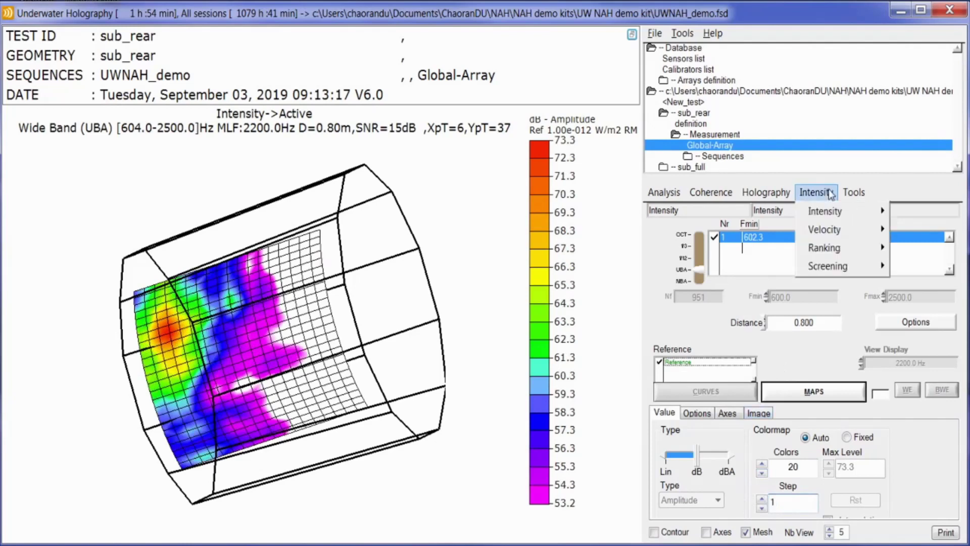
mouse_move(822, 238)
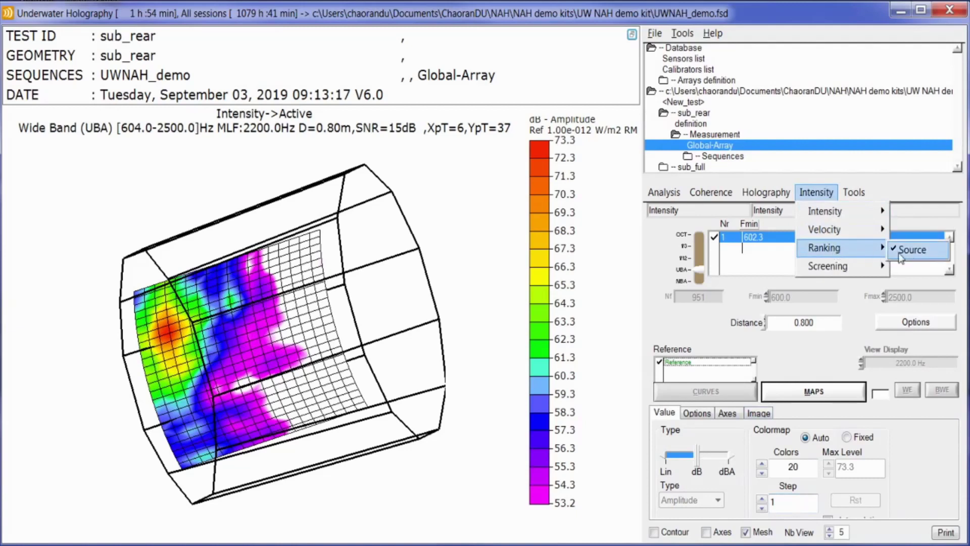
left_click(899, 252)
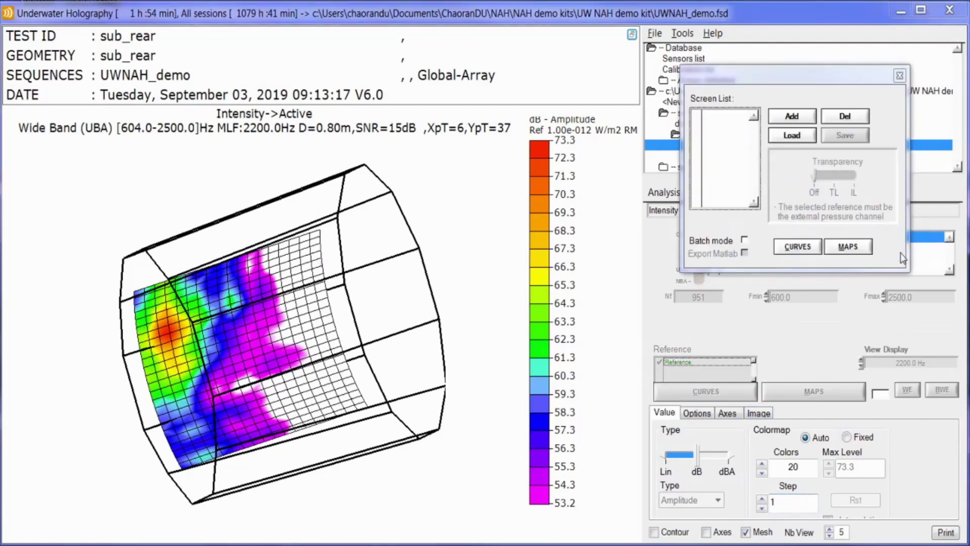
left_click(801, 136)
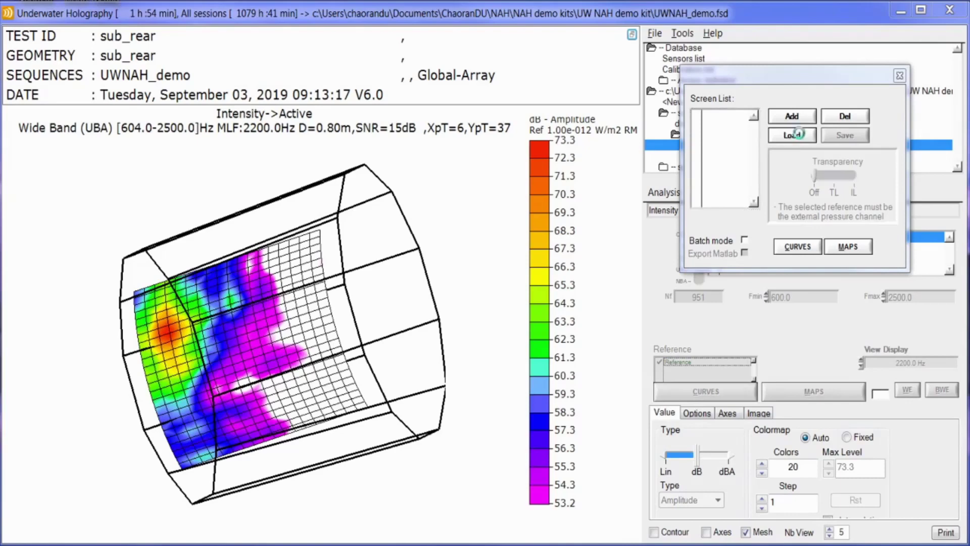
double_click(444, 288)
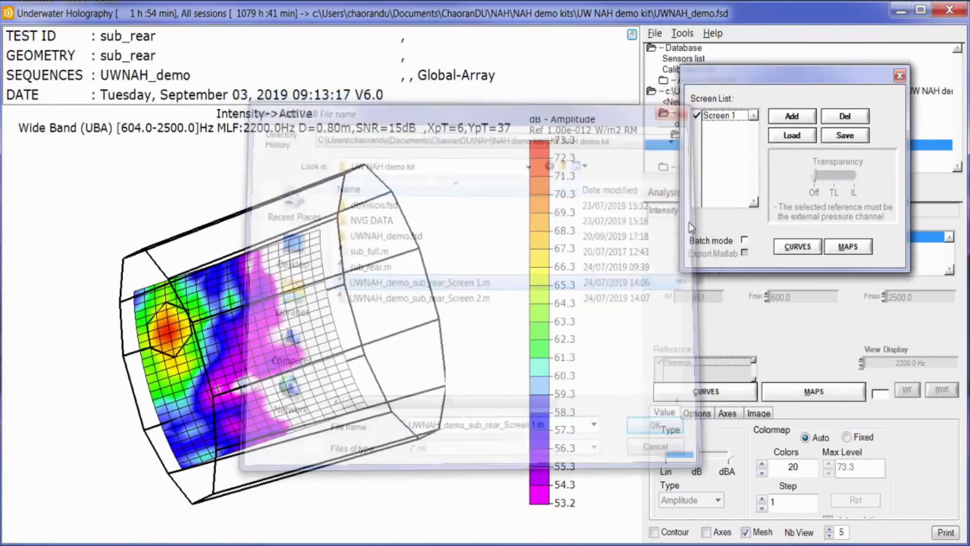
left_click(791, 135)
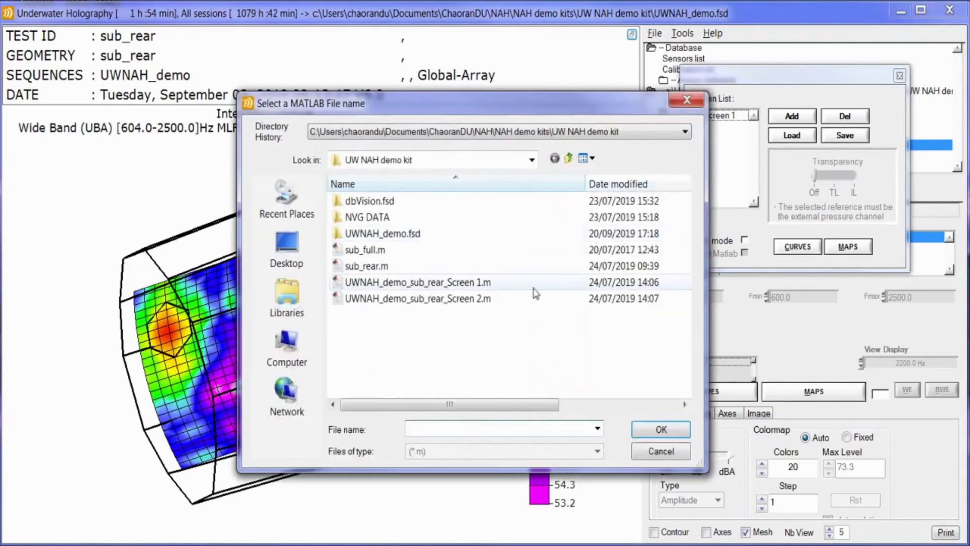
double_click(429, 297)
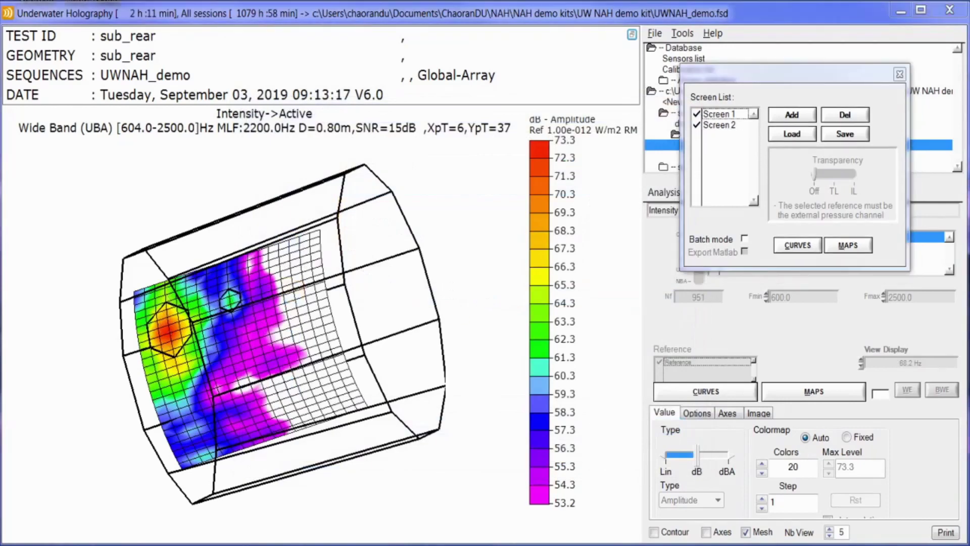
left_click(899, 74)
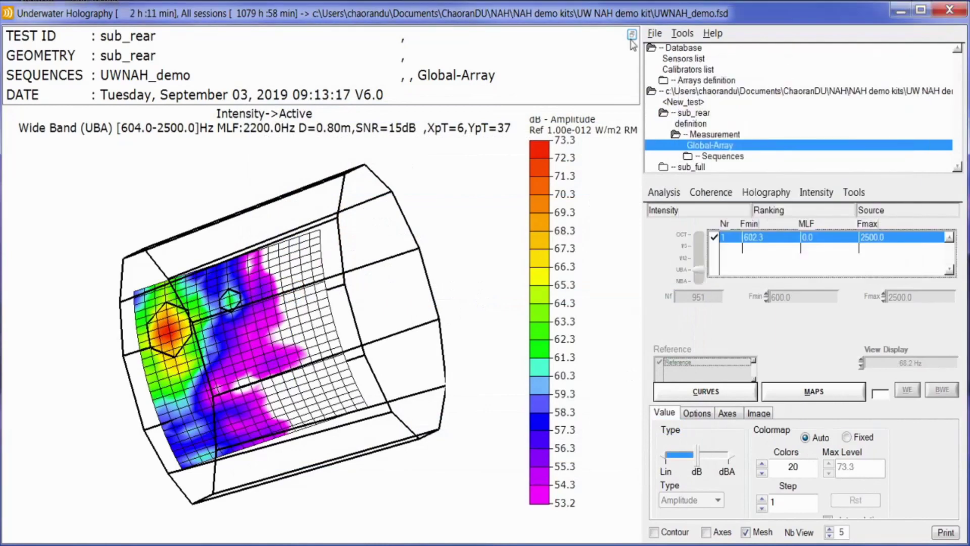
- Add a sixth view and set the Active intensity analysis to 1/12 octave bands
left_click(828, 528)
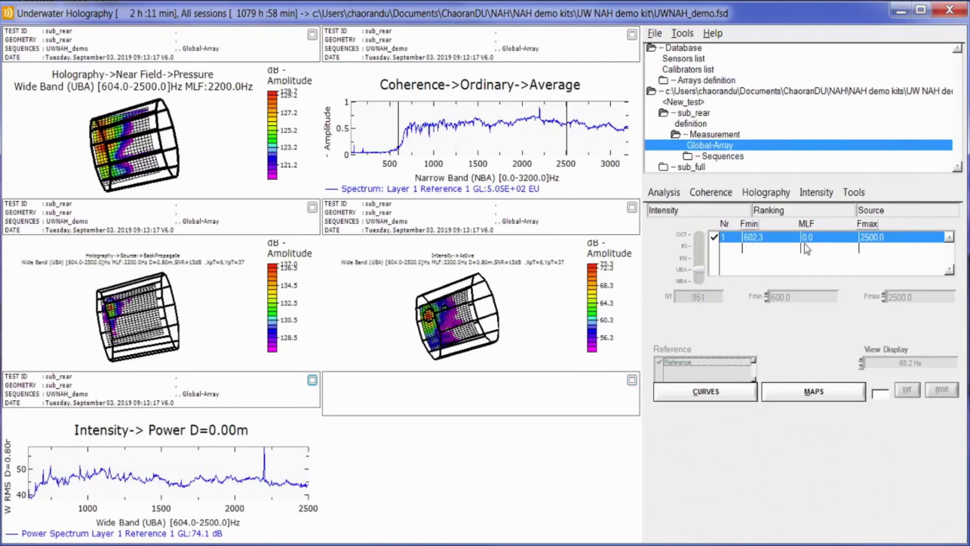
left_click(817, 194)
mouse_move(828, 210)
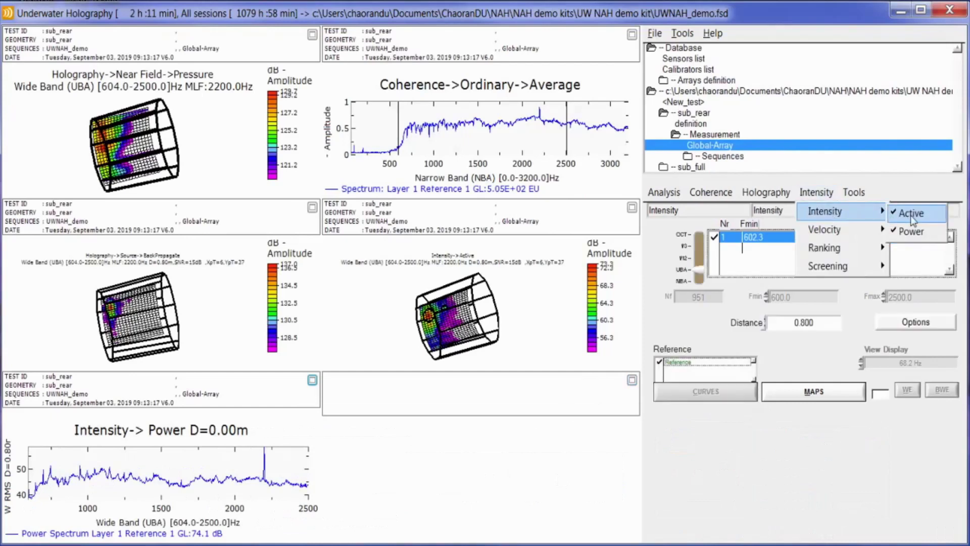
left_click(910, 215)
left_click(697, 257)
- Plot the Source ranking curves for Screen 1 and Screen 2 in batch mode, inspect them enlarged, and restore the multi-view layout
left_click(817, 193)
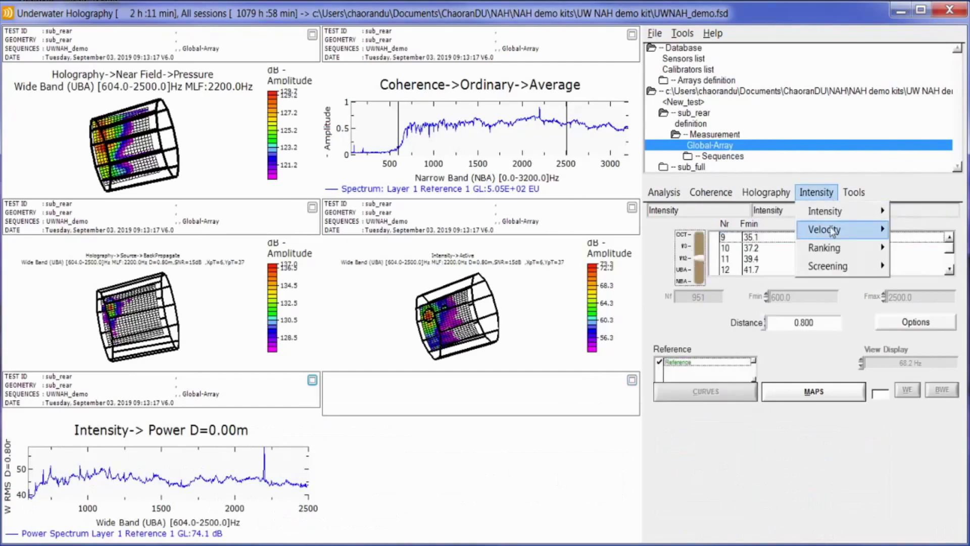
mouse_move(831, 250)
left_click(896, 253)
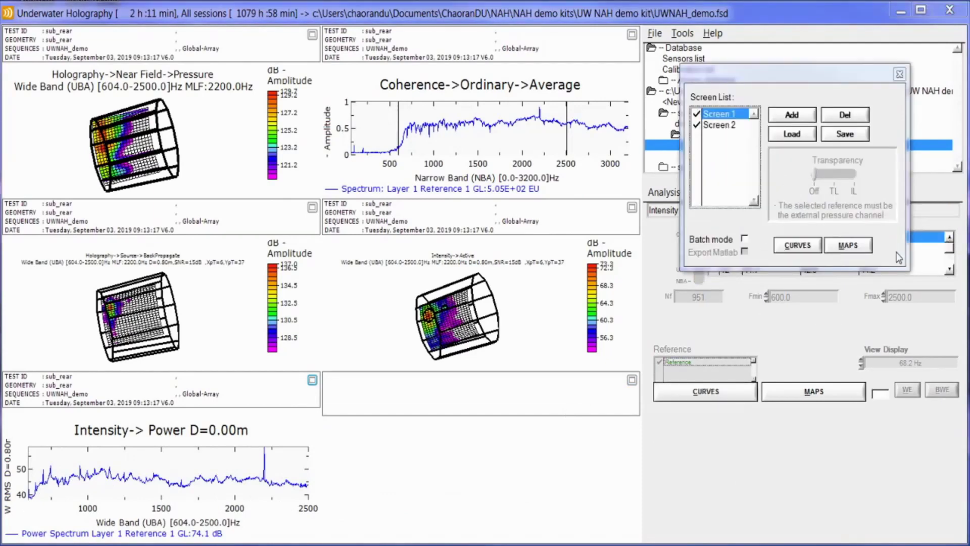
left_click(745, 238)
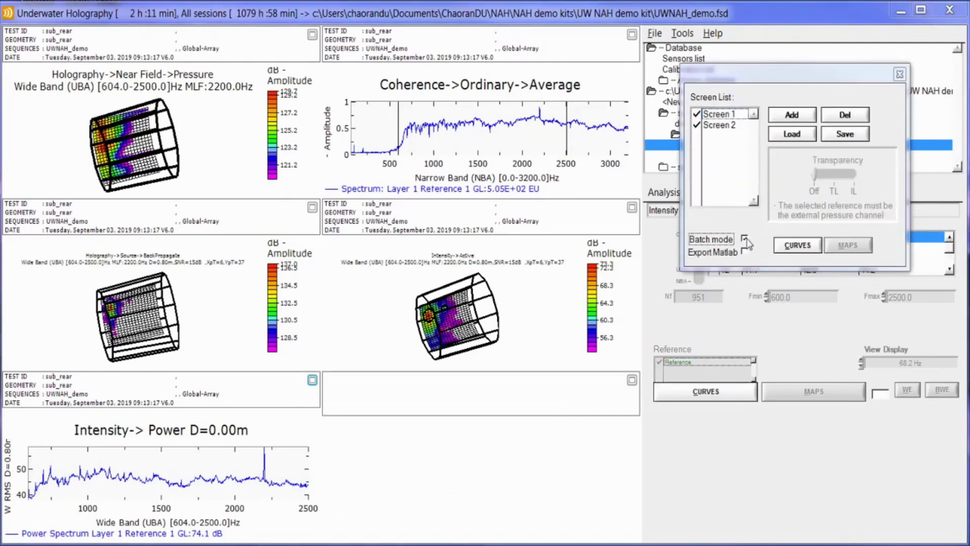
left_click(798, 245)
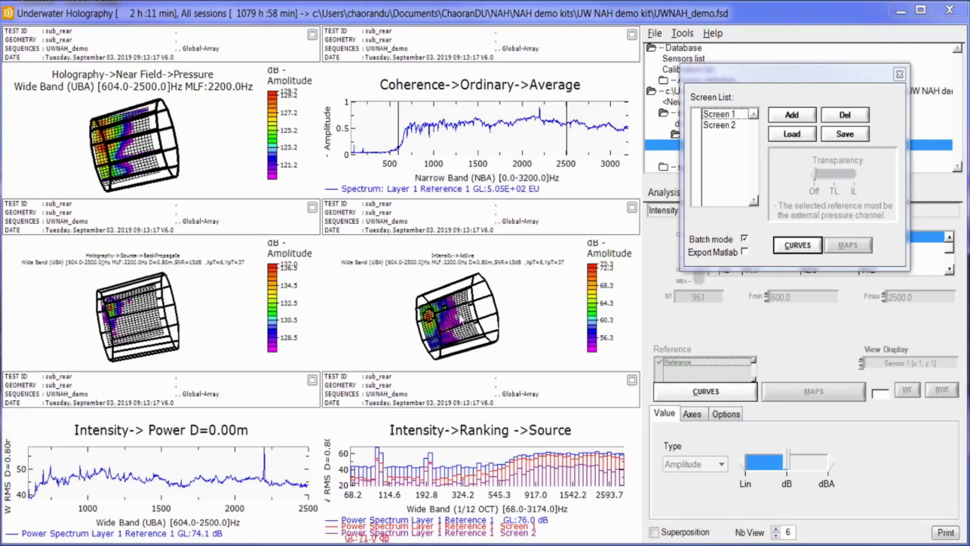
left_click(632, 380)
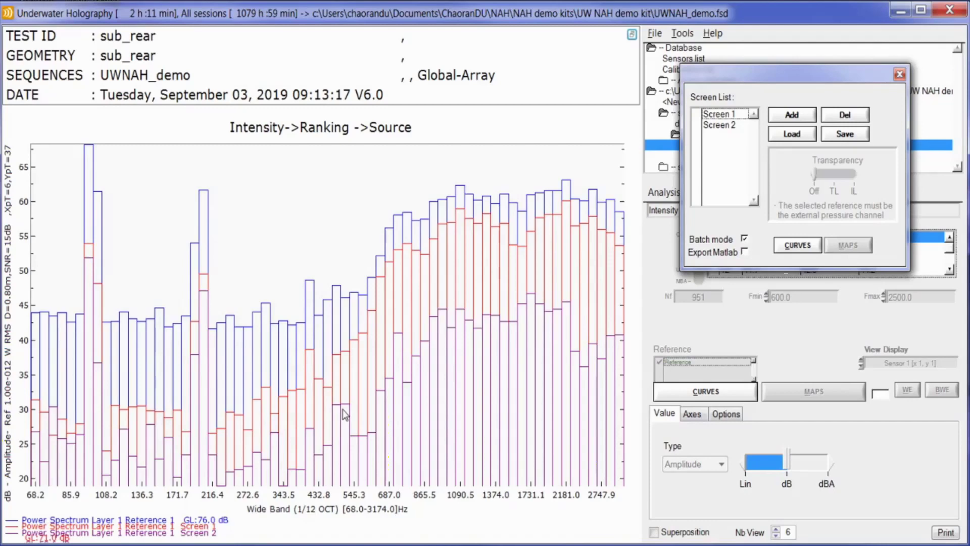
left_click(631, 35)
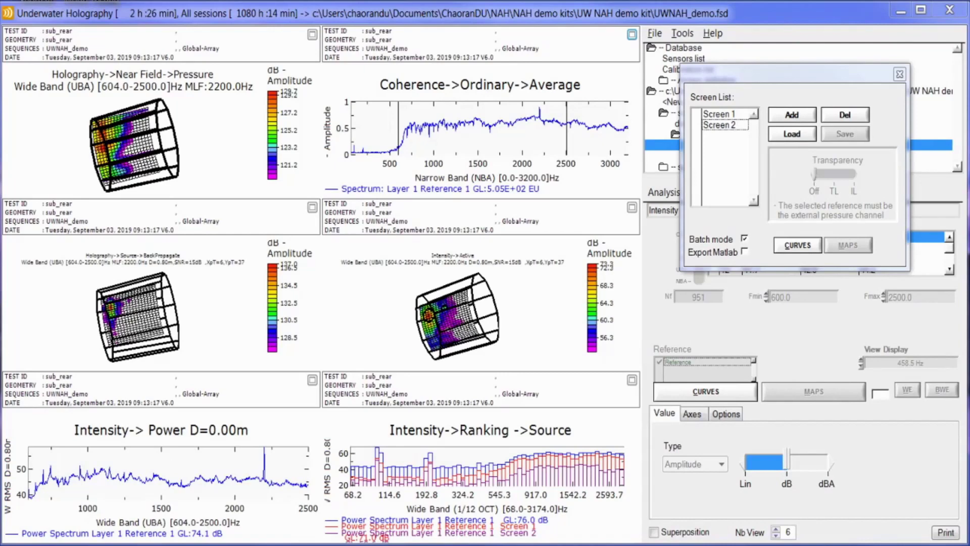
- Close the ranking settings, add a seventh view, plot the Total screening curves for Screen 1 and Screen 2, and enlarge them
left_click(899, 74)
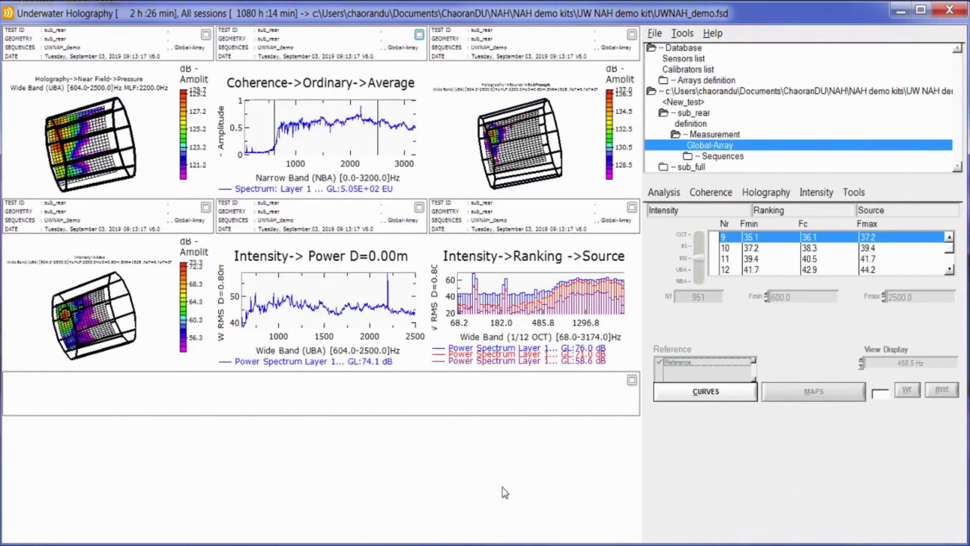
left_click(824, 195)
mouse_move(833, 266)
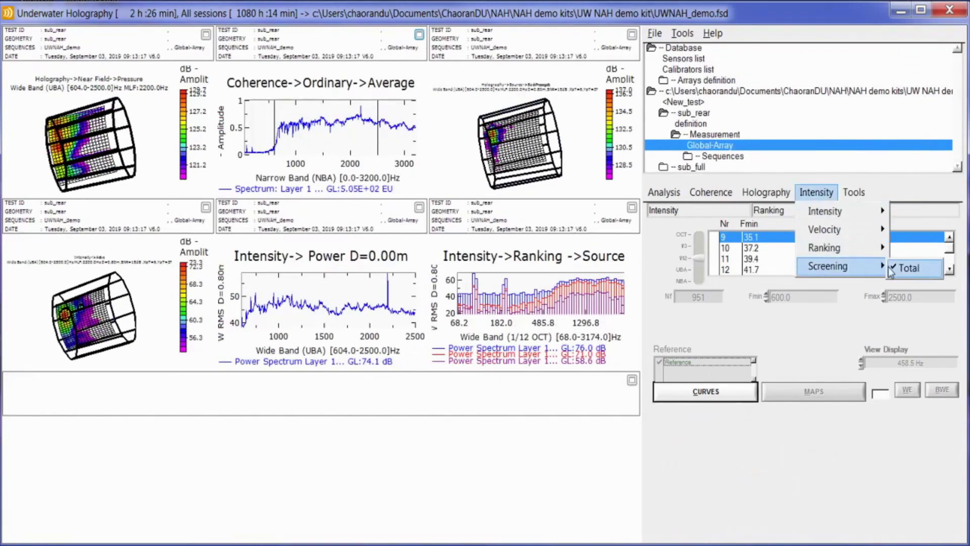
left_click(902, 266)
left_click(698, 116)
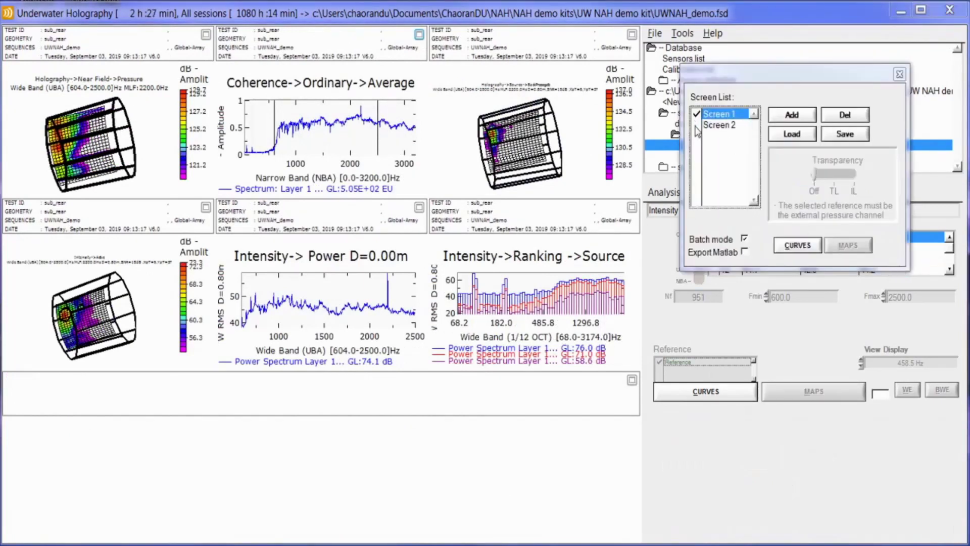
left_click(696, 126)
left_click(806, 246)
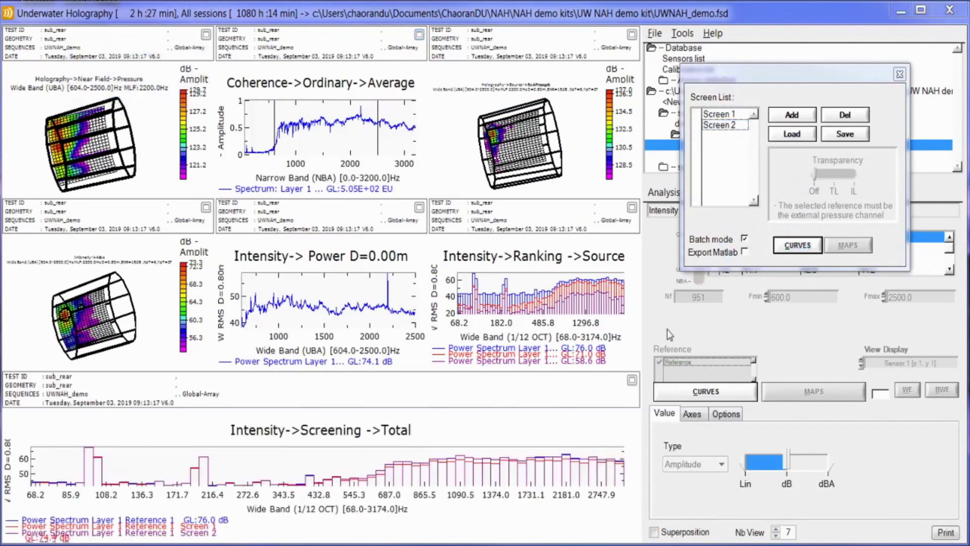
left_click(631, 381)
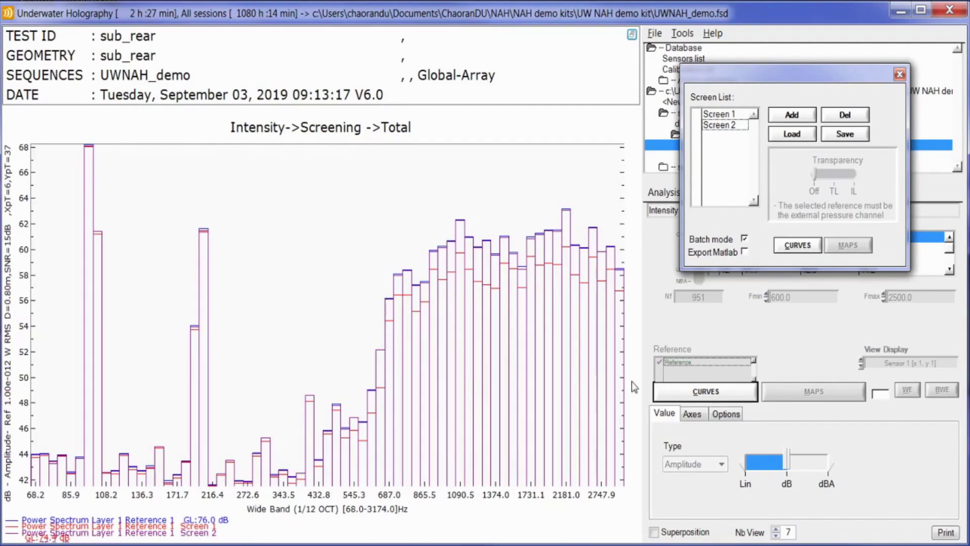
- Restore the multi-view layout from the enlarged Total screening curves and close the screening settings
left_click(632, 34)
left_click(900, 74)
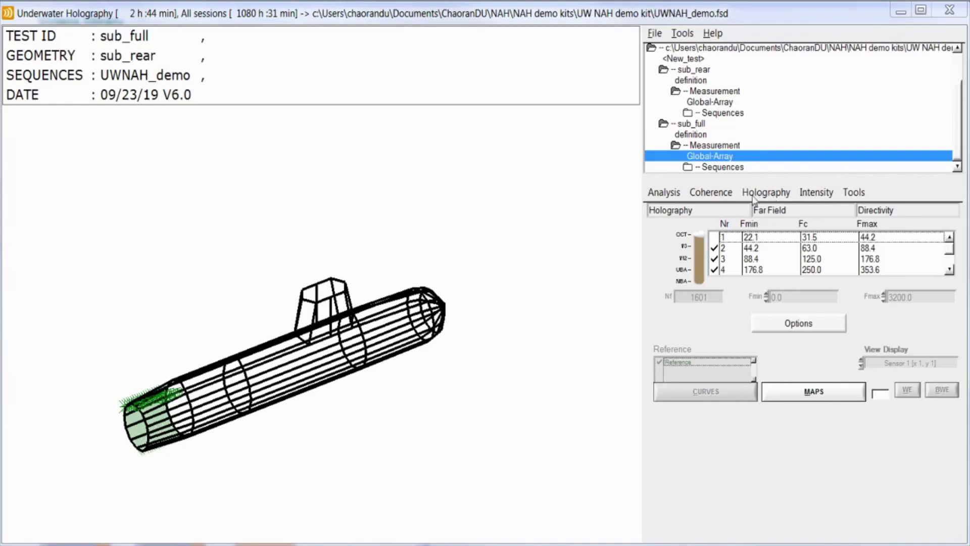
- Set up a Far Field Directivity holography analysis in narrow band (NBA) for the sub_full Global-Array measurement
left_click_drag(699, 240, 700, 280)
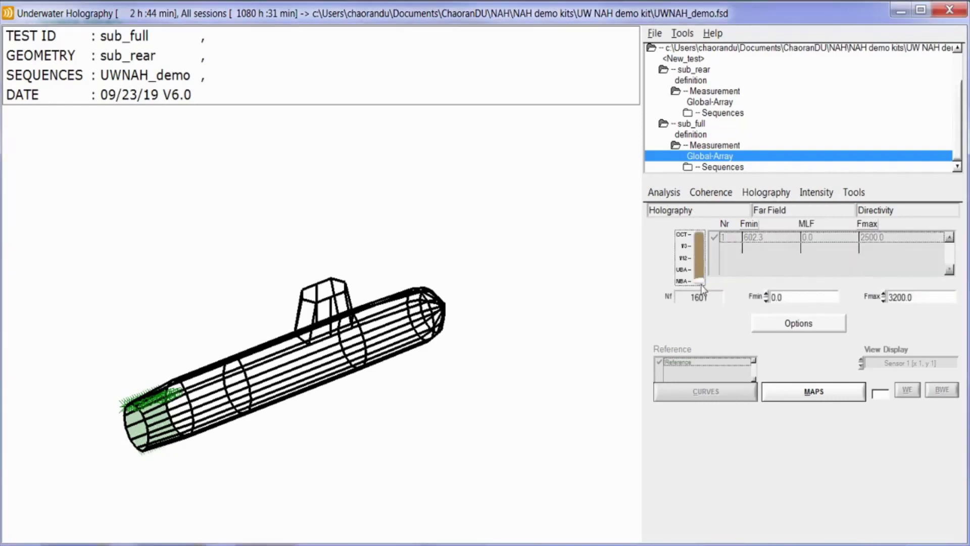
left_click(766, 192)
mouse_move(776, 247)
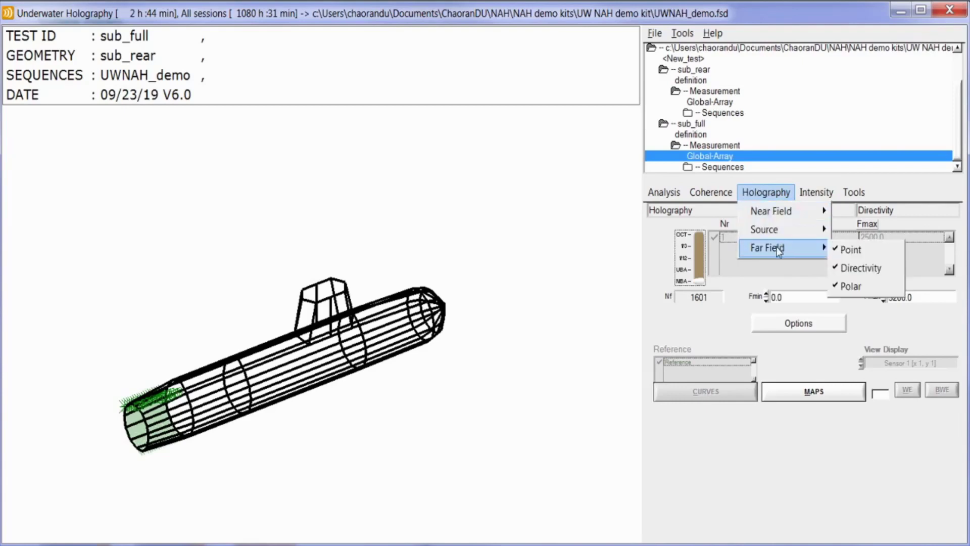
left_click(856, 266)
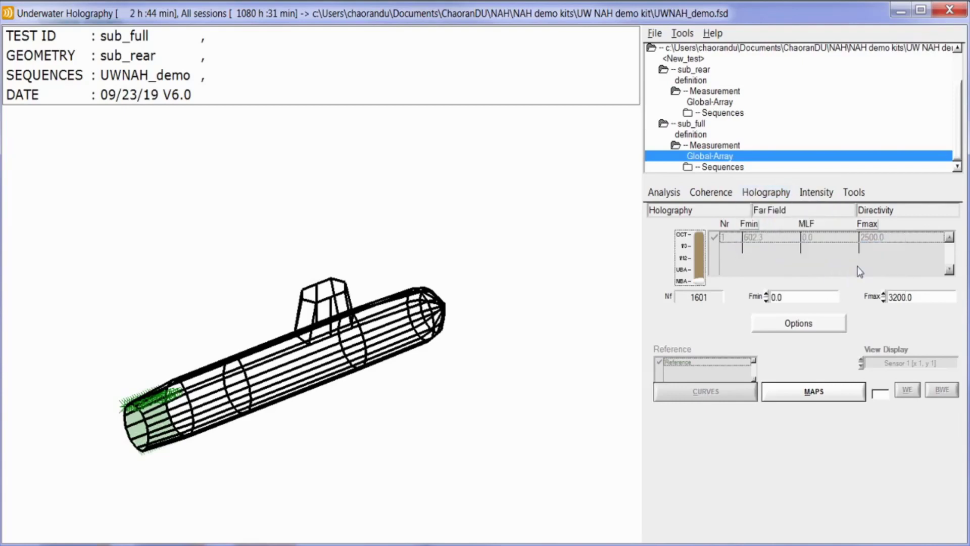
- Set the directivity sphere pole axes to ThetaP 90 and PhiP 90, keeping the distance at 100, and close the options
left_click(819, 328)
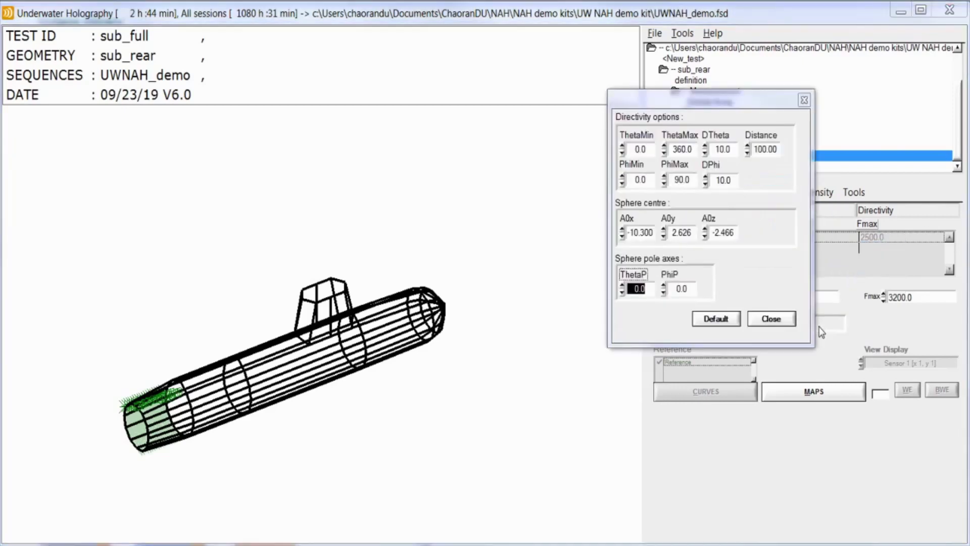
left_click(649, 288)
left_click_drag(650, 289, 620, 288)
type("90")
left_click_drag(692, 289, 662, 291)
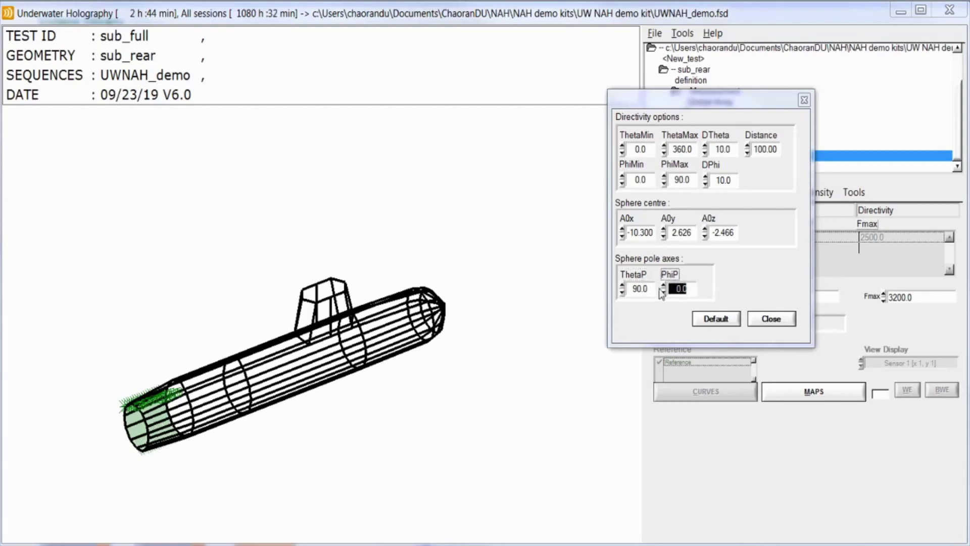
type("90")
left_click(773, 149)
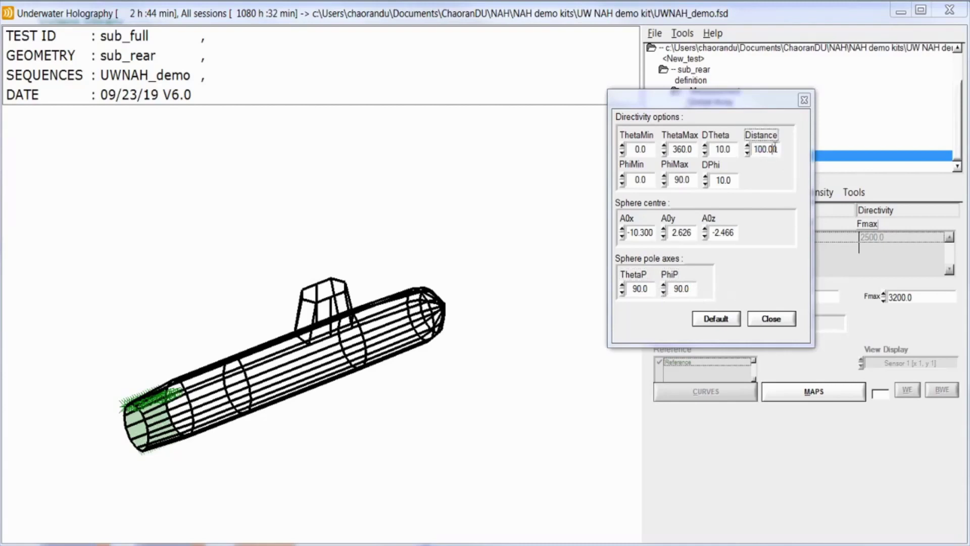
left_click(772, 321)
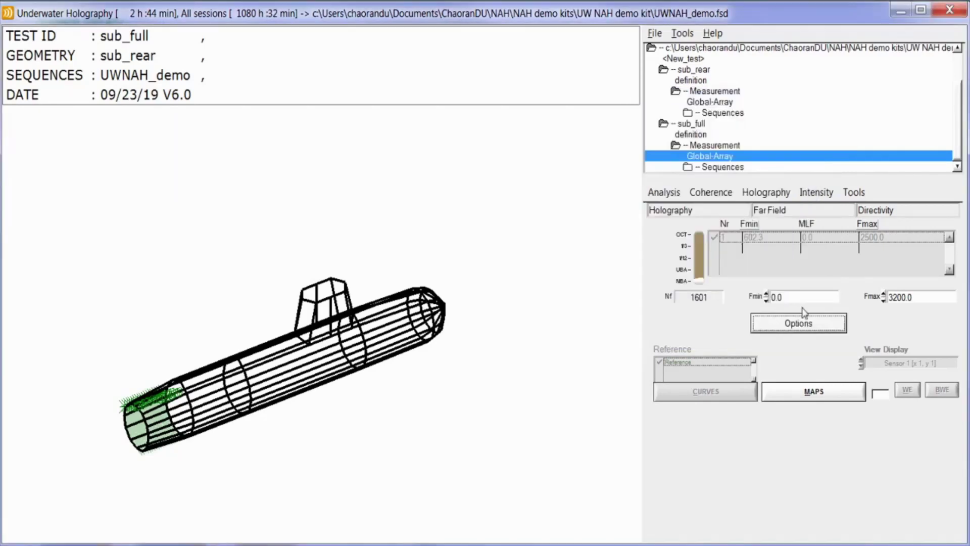
- Compute the far-field directivity map and display it at 2200 Hz
left_click(836, 398)
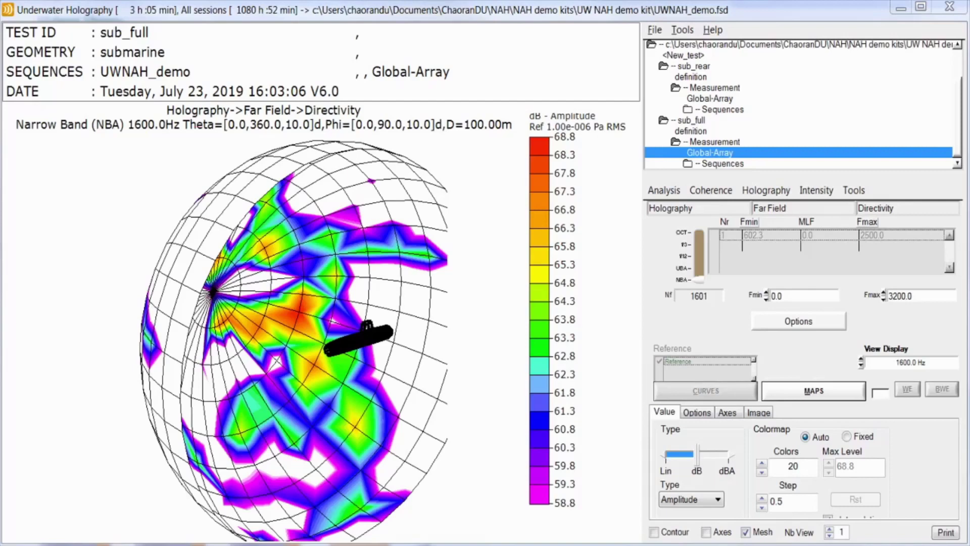
left_click(920, 364)
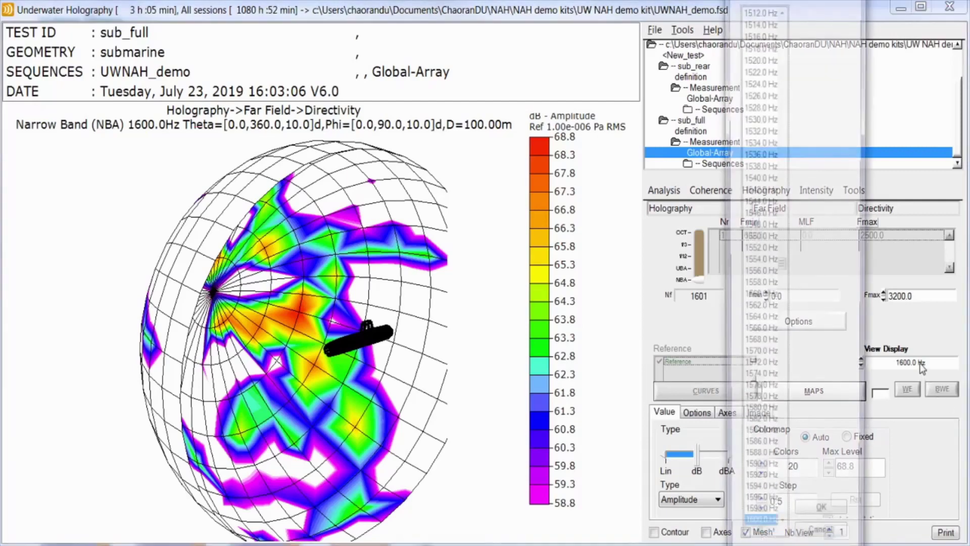
type("2200")
key("Return")
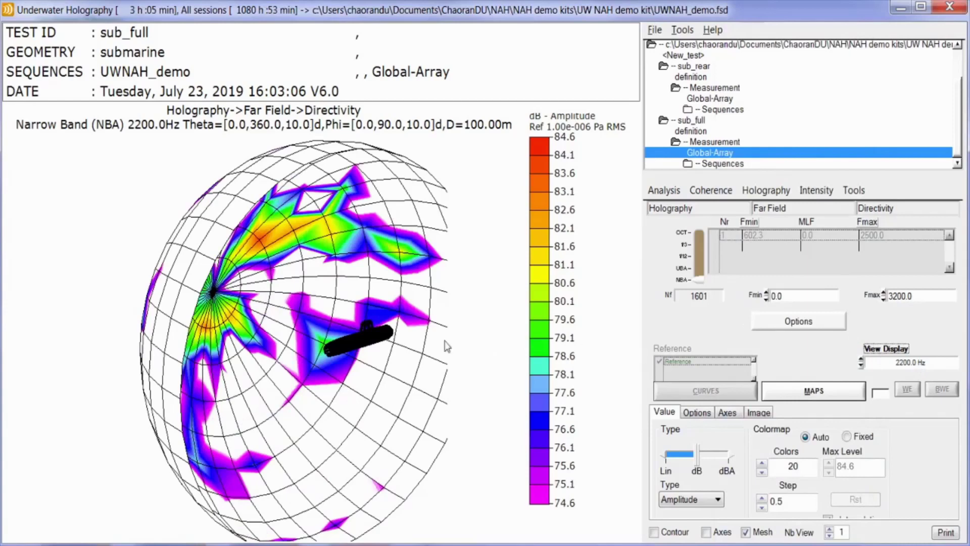
- Set the directivity map's transparency to about 35 to reveal the submarine geometry inside the sphere
left_click_drag(367, 343, 460, 349)
left_click(688, 413)
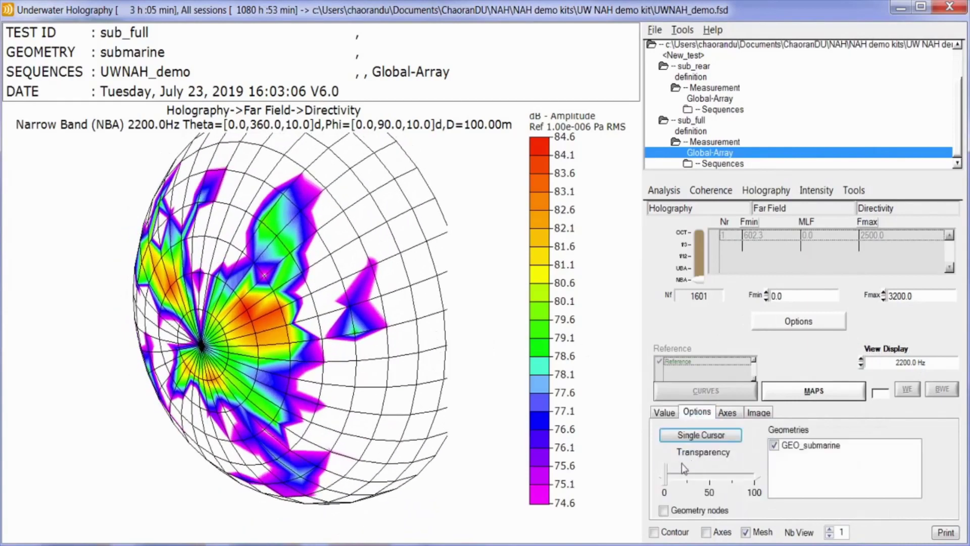
left_click_drag(667, 474, 698, 475)
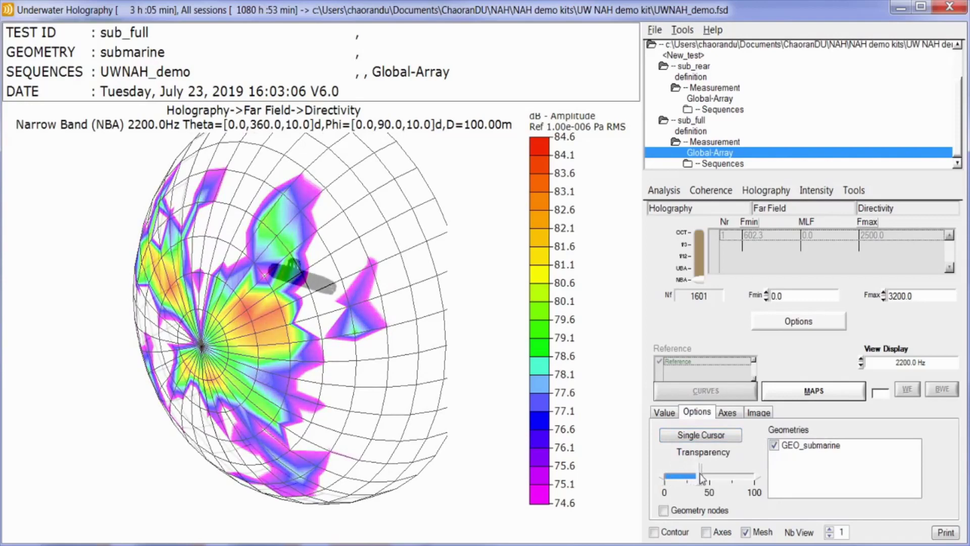
left_click_drag(302, 369, 308, 359)
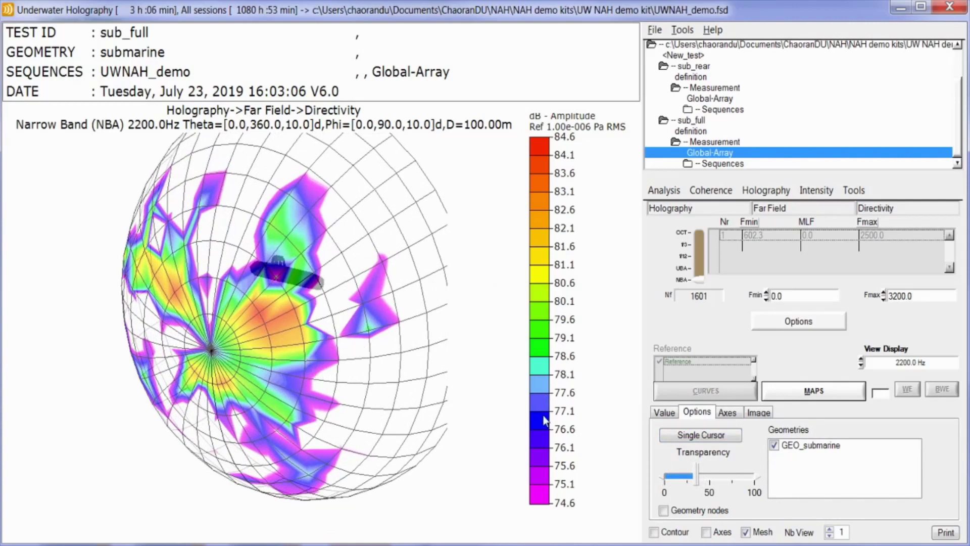
- Set the directivity map's colormap to 30 colors and inspect the radiation pattern around the submarine
left_click(675, 412)
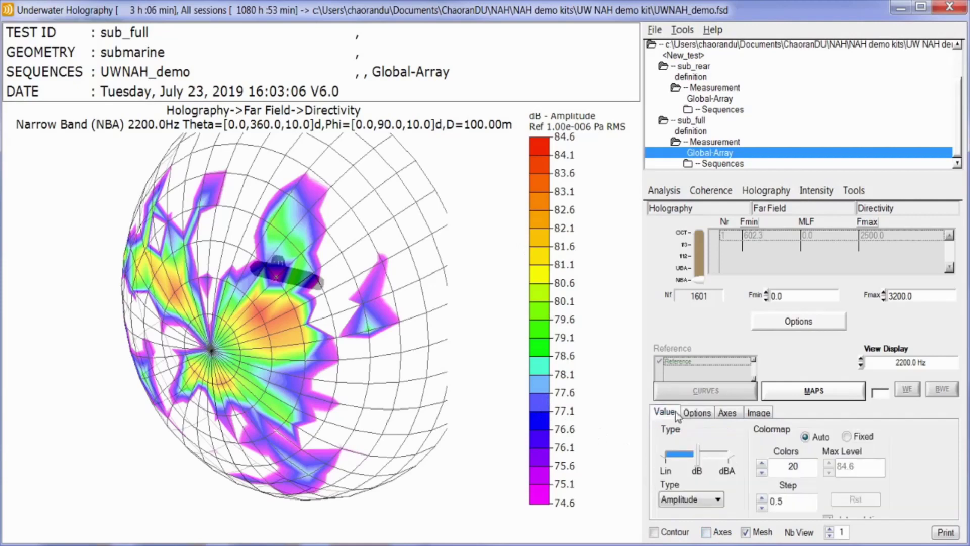
double_click(794, 470)
type("30")
key("Return")
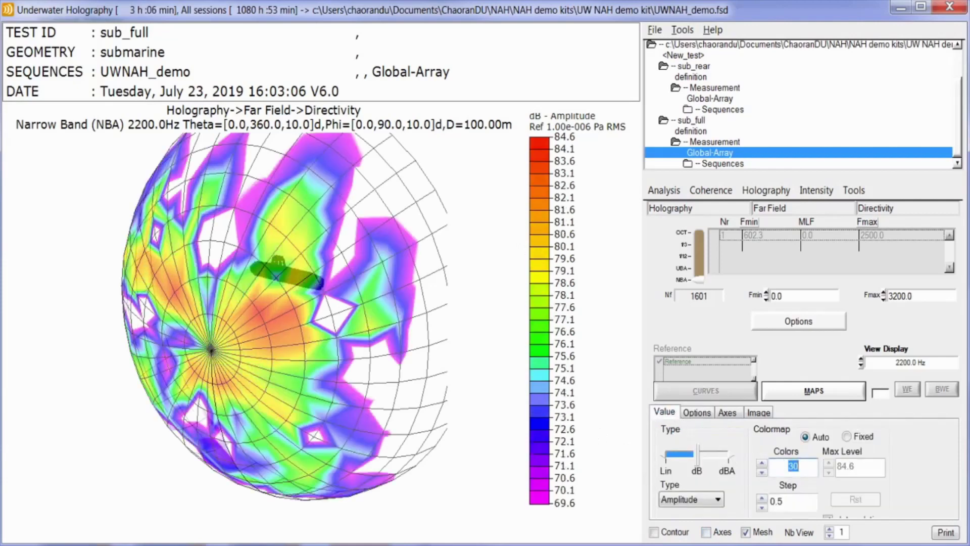
mouse_move(318, 353)
left_mouse_down()
mouse_move(309, 338)
mouse_move(320, 340)
left_mouse_up()
left_click_drag(313, 340, 307, 340)
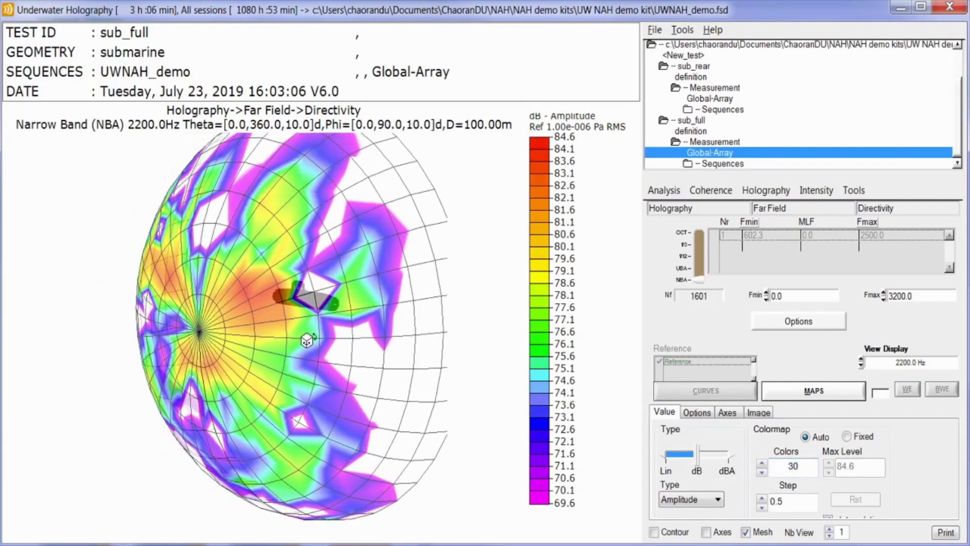